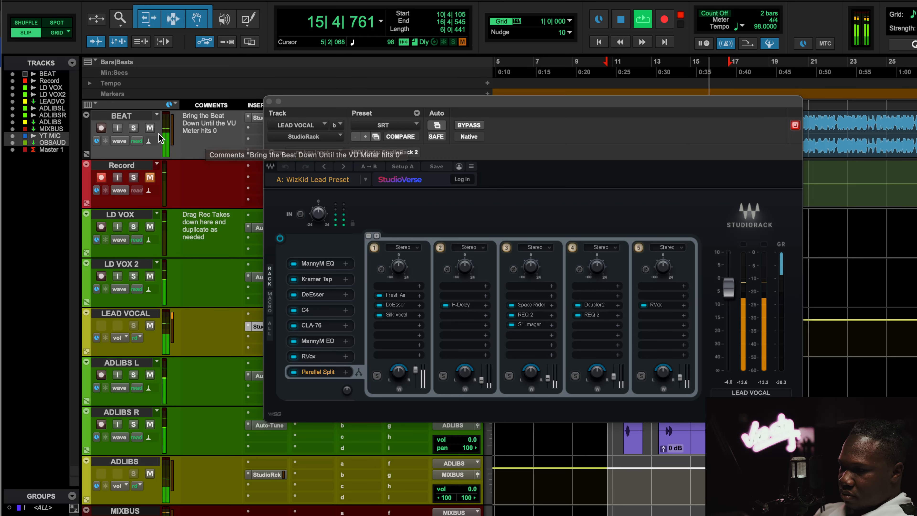
- Hear the vocals with the BEAT track muted and with it unmuted, and stop playback
left_click(150, 129)
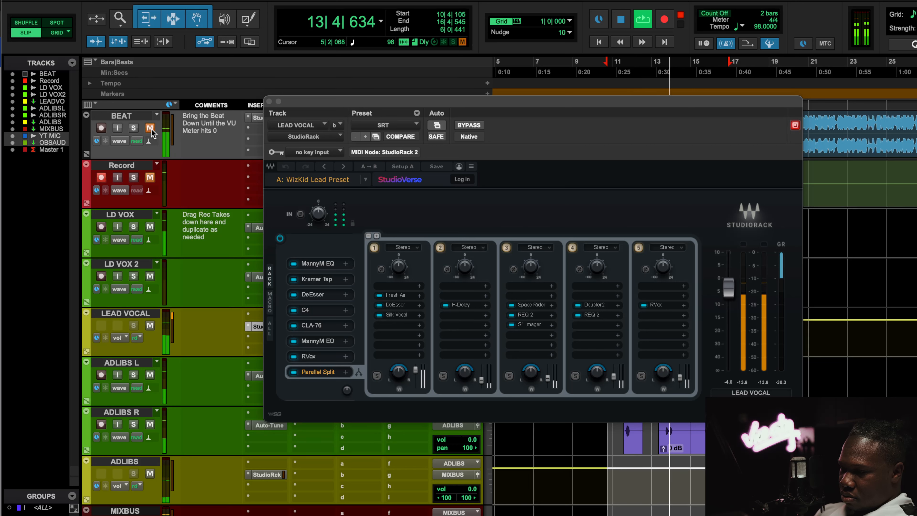
left_click(149, 128)
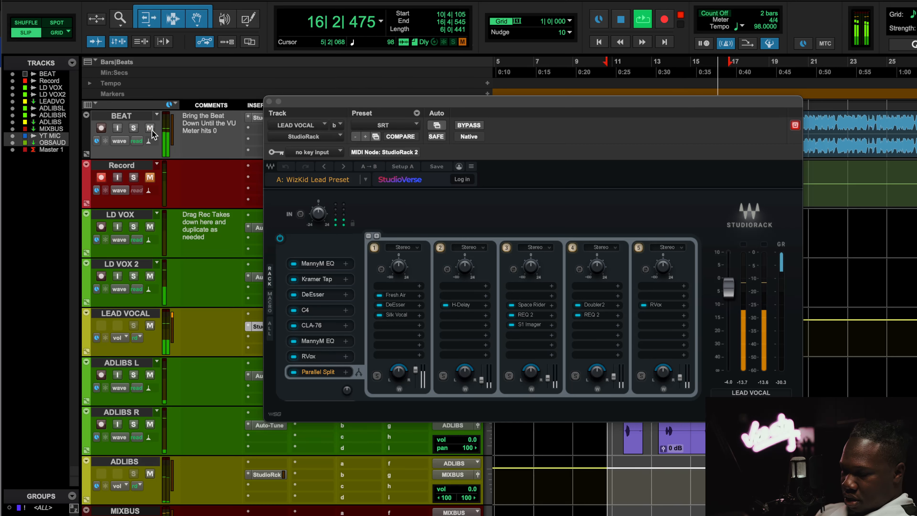
key("space")
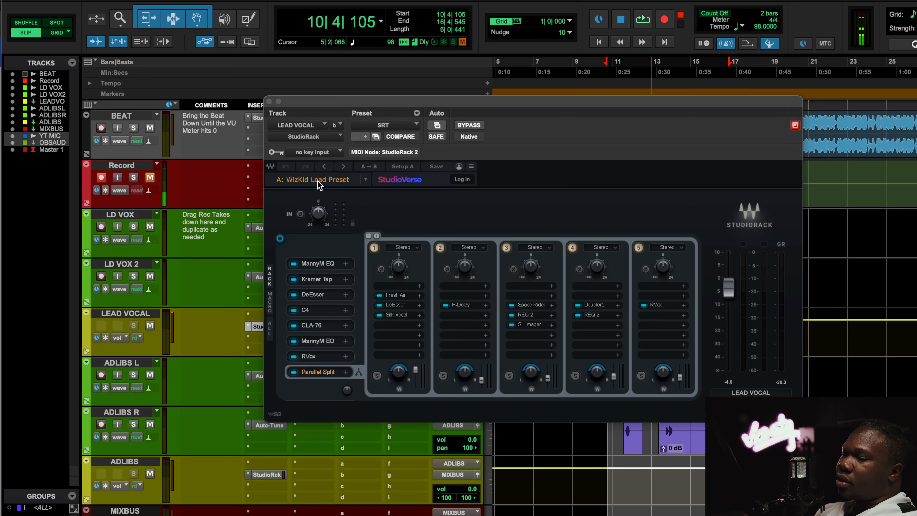
- Close the StudioRack window and view the Auto-Tune Realtime Advanced insert on the LD VOX track
left_click(269, 101)
left_click(269, 228)
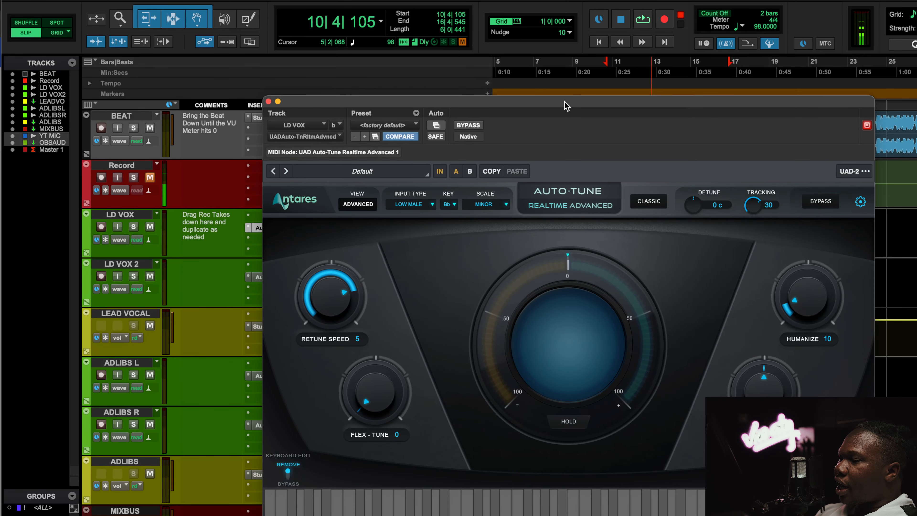
left_click_drag(566, 105, 470, 38)
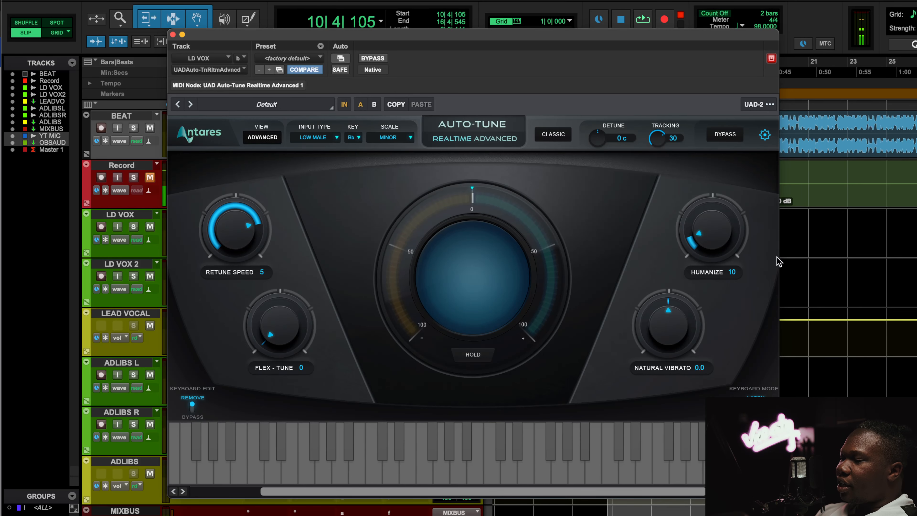
left_click(173, 35)
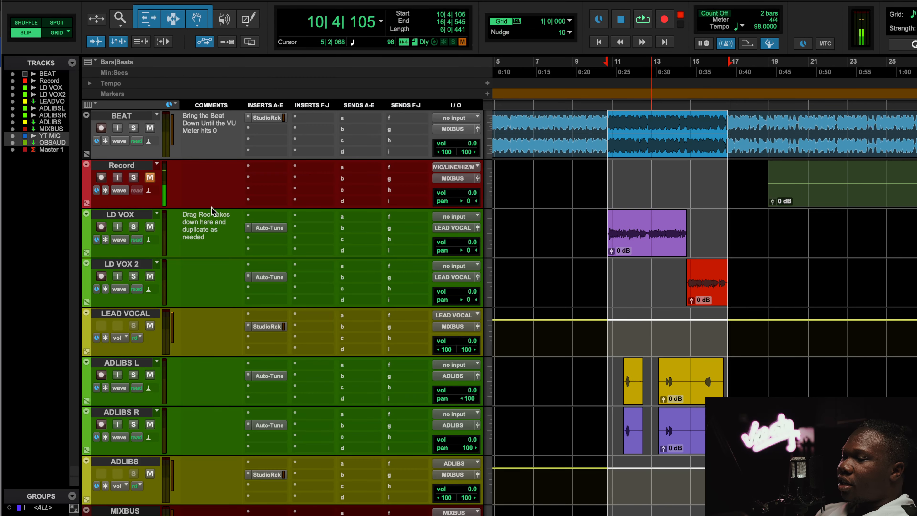
- Reopen the StudioRack insert on the LEAD VOCAL track and play the vocal from bar 11
left_click(266, 326)
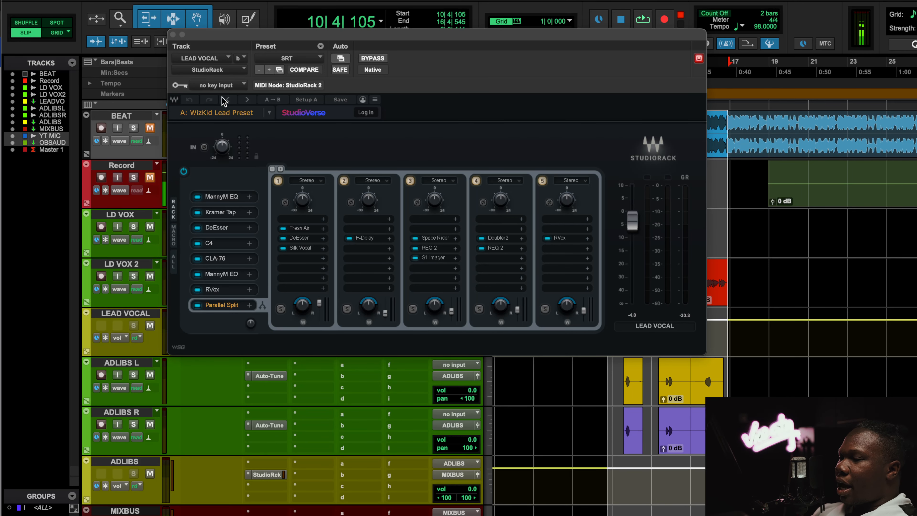
left_click_drag(629, 38, 625, 150)
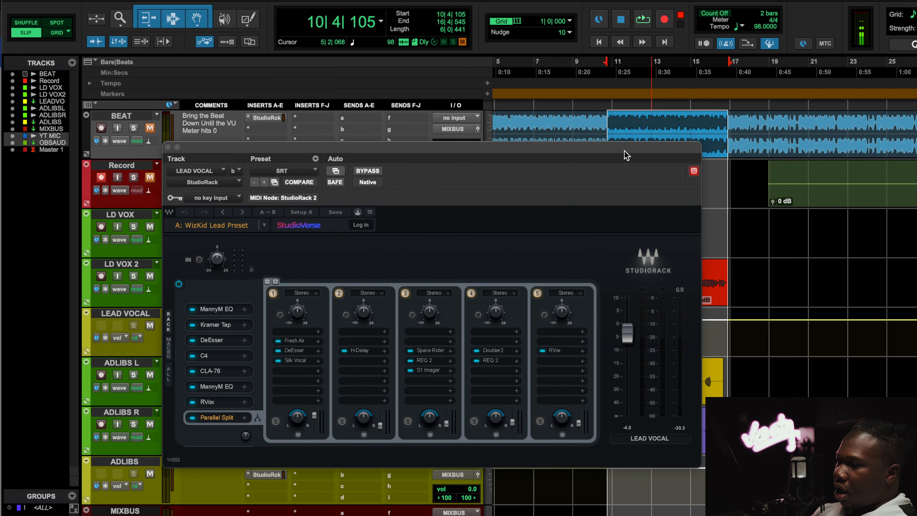
left_click(621, 66)
key("space")
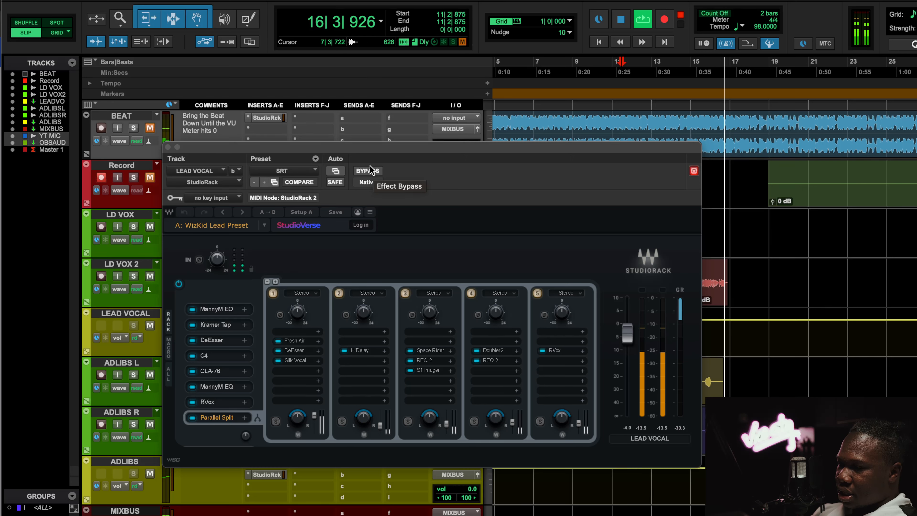
- Compare the lead vocal with the StudioRack chain bypassed and active during playback
key("space")
key("space")
left_click(370, 168)
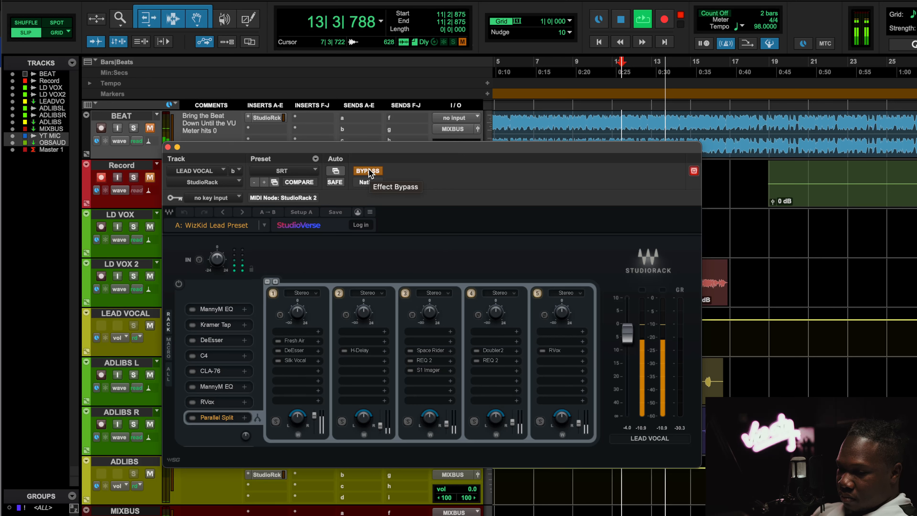
left_click(367, 170)
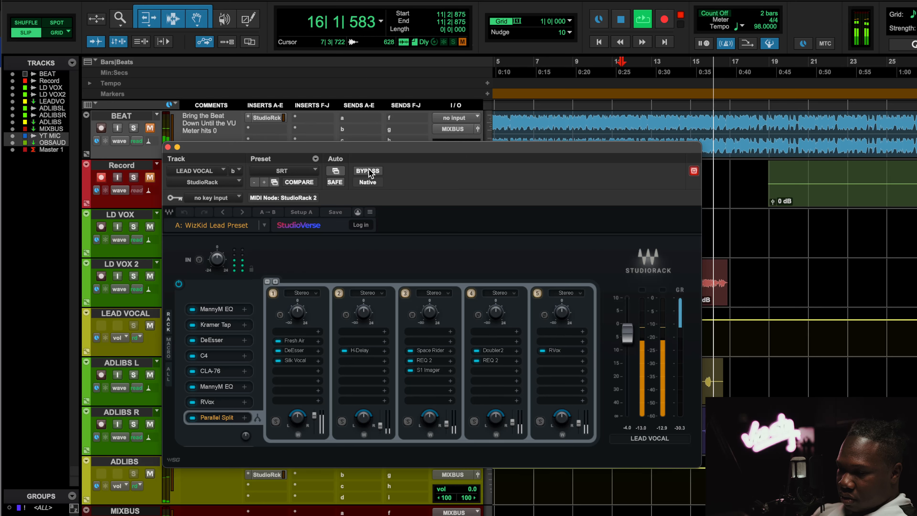
key("space")
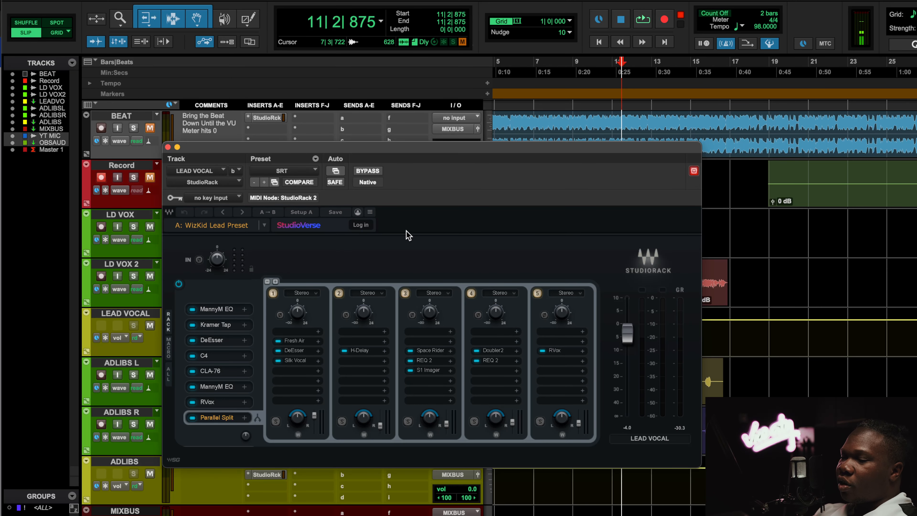
- Examine the MannyM EQ's high-pass filter and band gains in the lead vocal rack, and play the vocal with the EQ bypassed
left_click(220, 308)
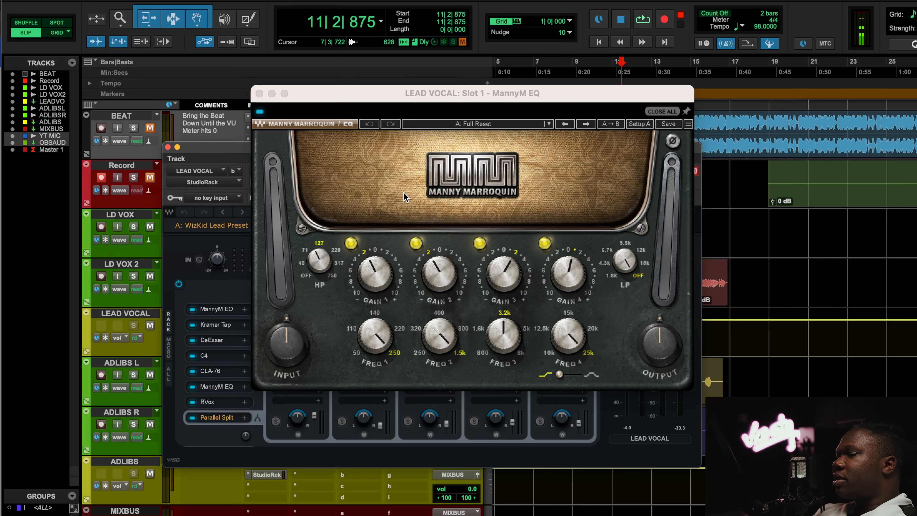
left_click(319, 254)
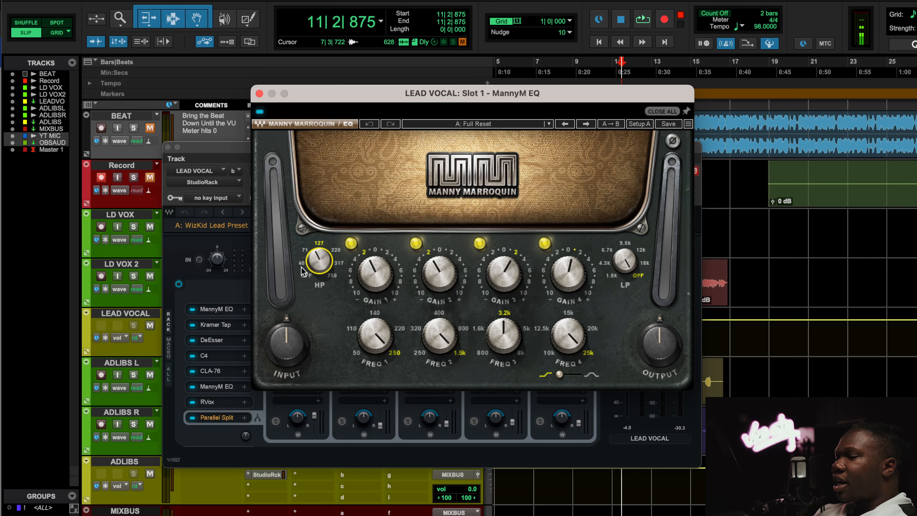
mouse_move(315, 267)
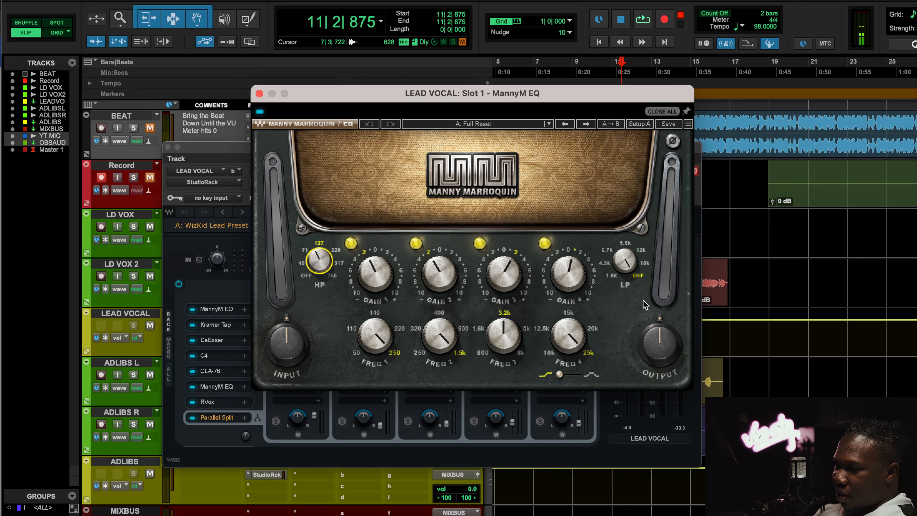
mouse_move(558, 278)
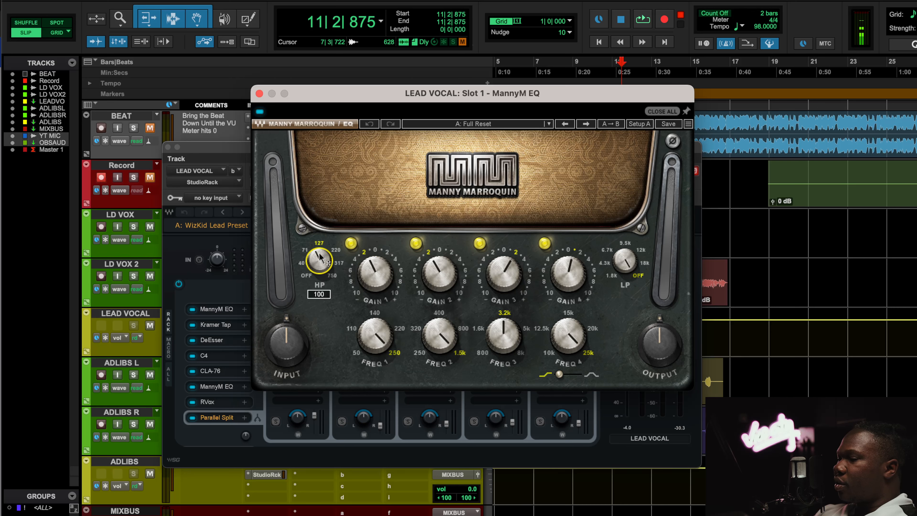
mouse_move(370, 283)
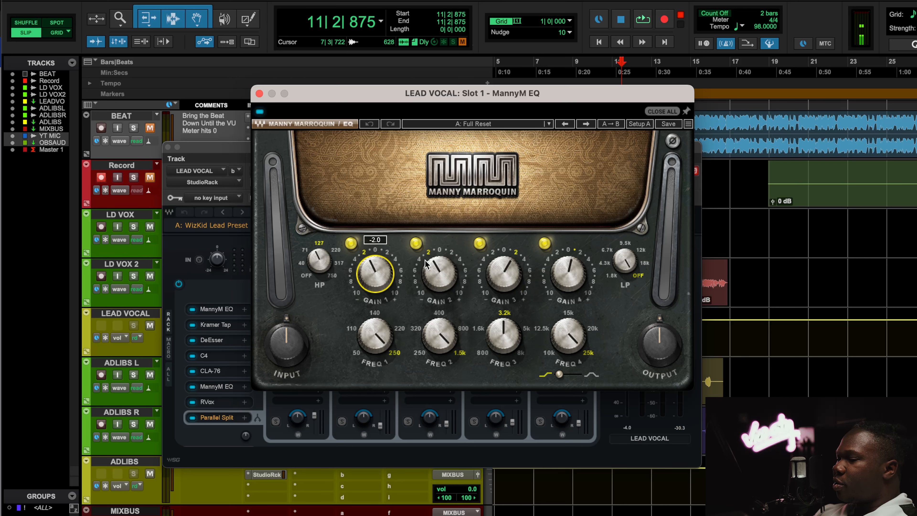
mouse_move(451, 289)
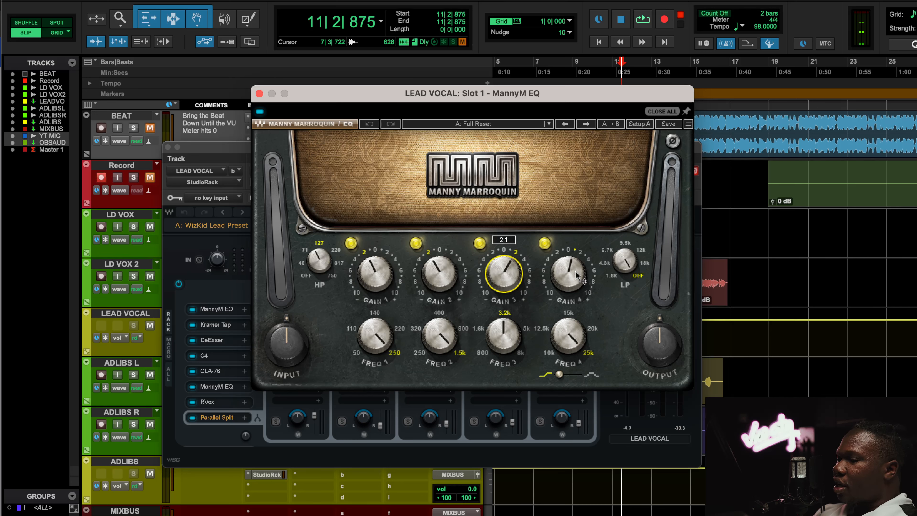
key("space")
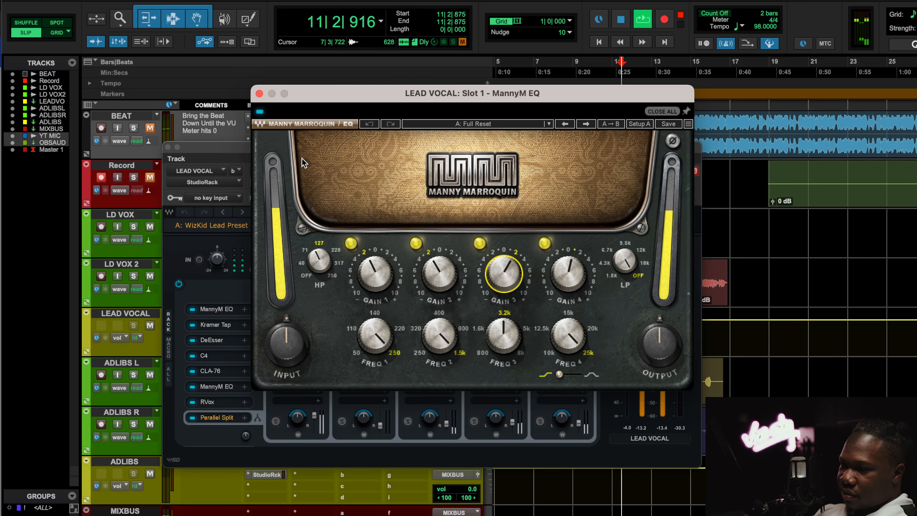
left_click(260, 112)
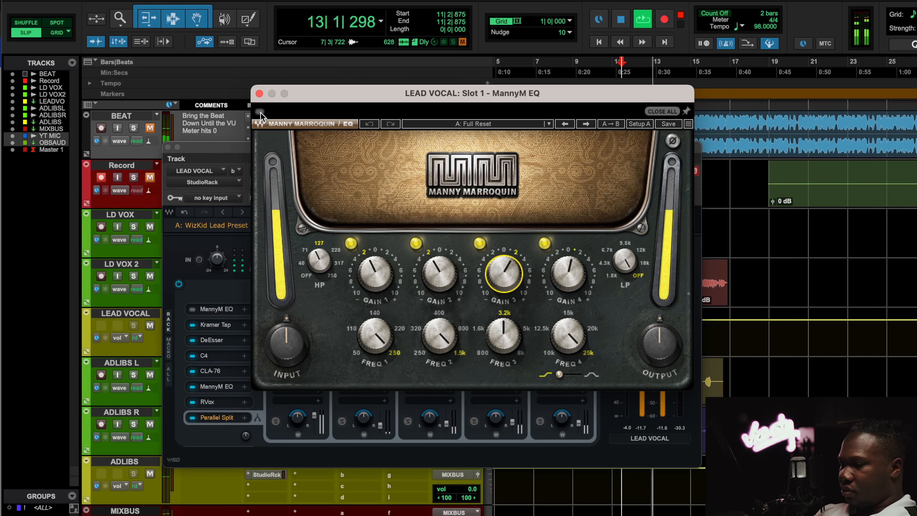
- Lower the display brightness
key("F1")
key("F1")
key("F1")
key("F1")
key("F1")
key("F1")
key("F1")
key("F1")
key("F1")
key("F1")
key("F1")
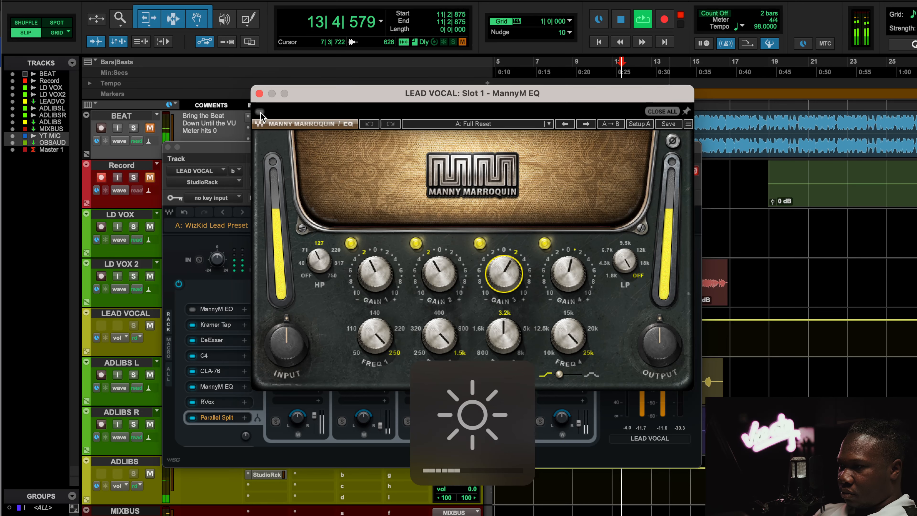
key("F2")
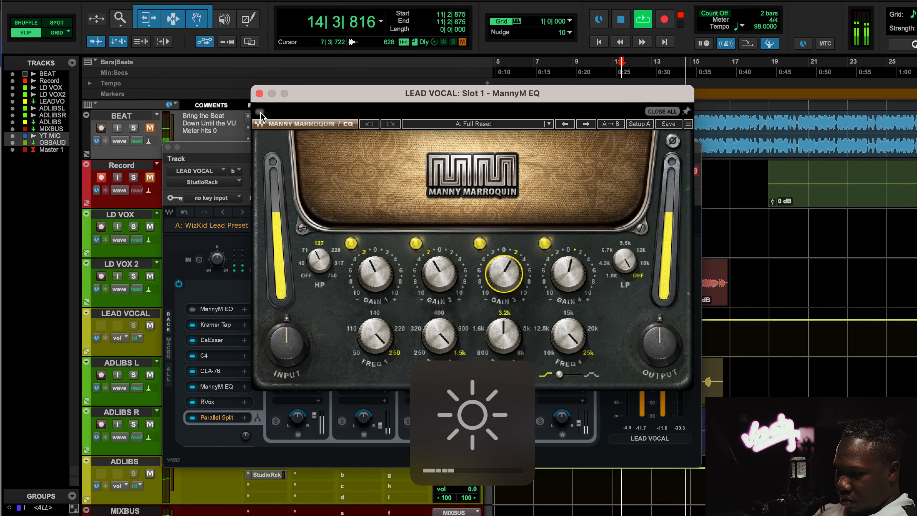
- Close the MannyM EQ and unmute the BEAT track to hear the vocal with the beat
left_click(259, 93)
left_click(149, 127)
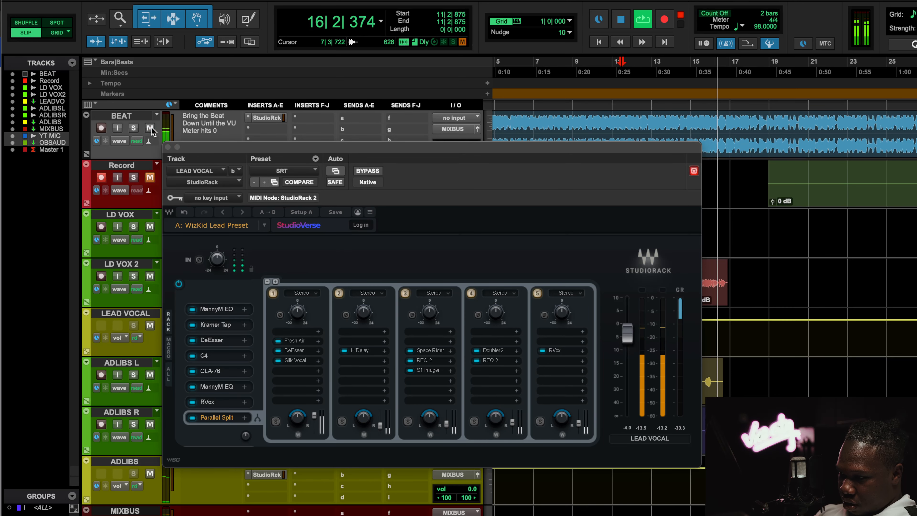
- Open Kramer Tape from the lead vocal rack, restart and stop playback, and mute the BEAT track
left_click(226, 324)
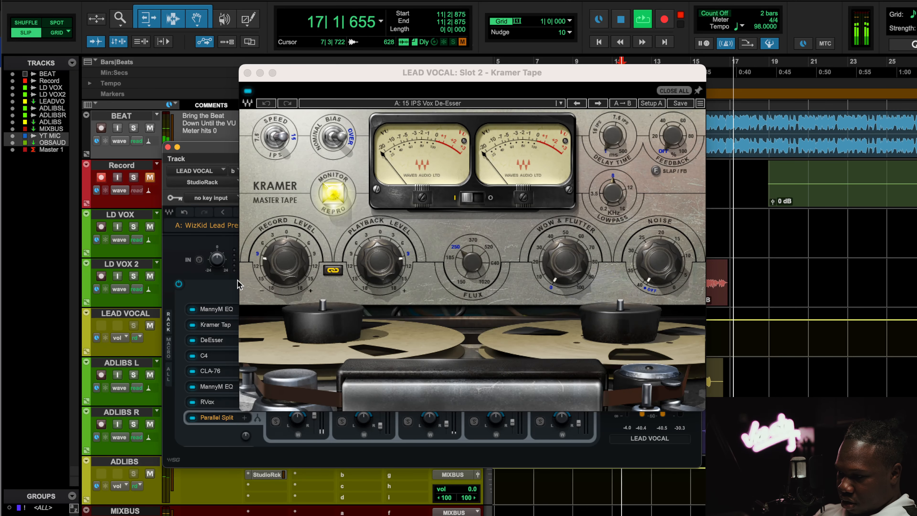
key("space")
key("space")
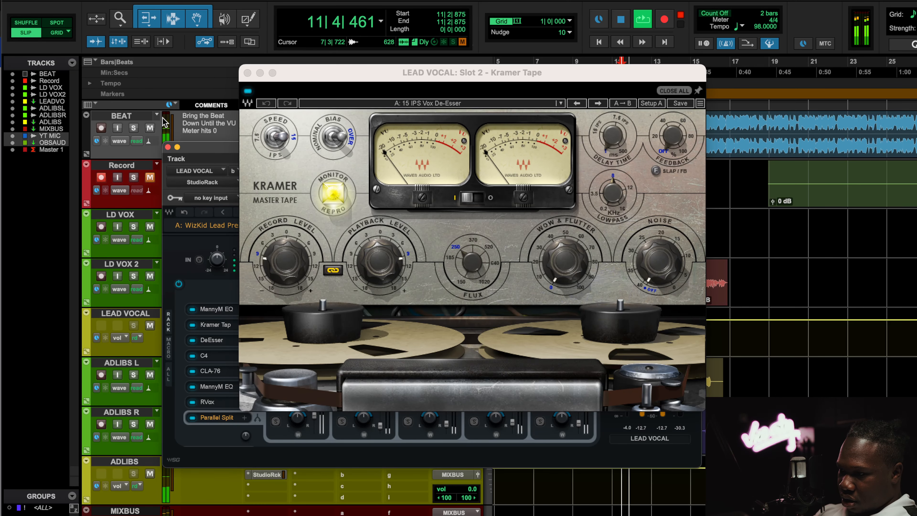
key("space")
left_click(150, 128)
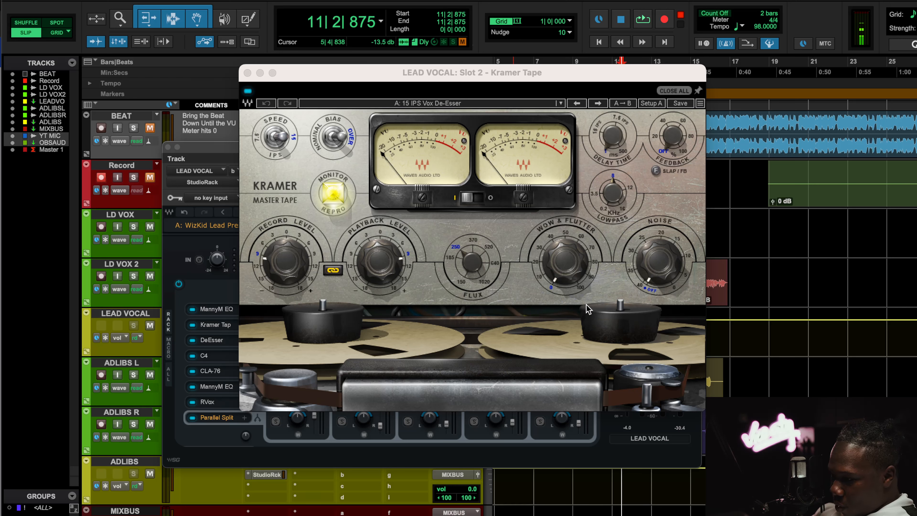
- Check Kramer Tape's Wow & Flutter setting and compare the vocal with the plug-in bypassed and active
mouse_move(570, 261)
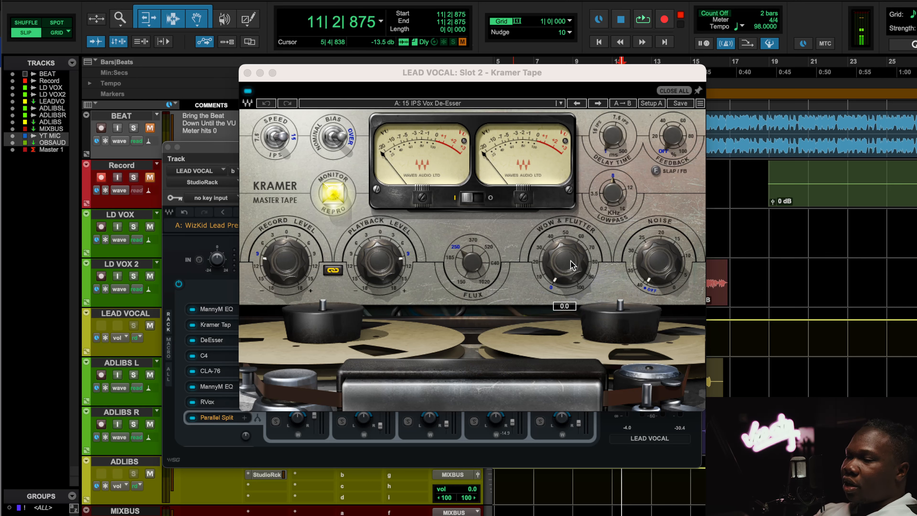
key("space")
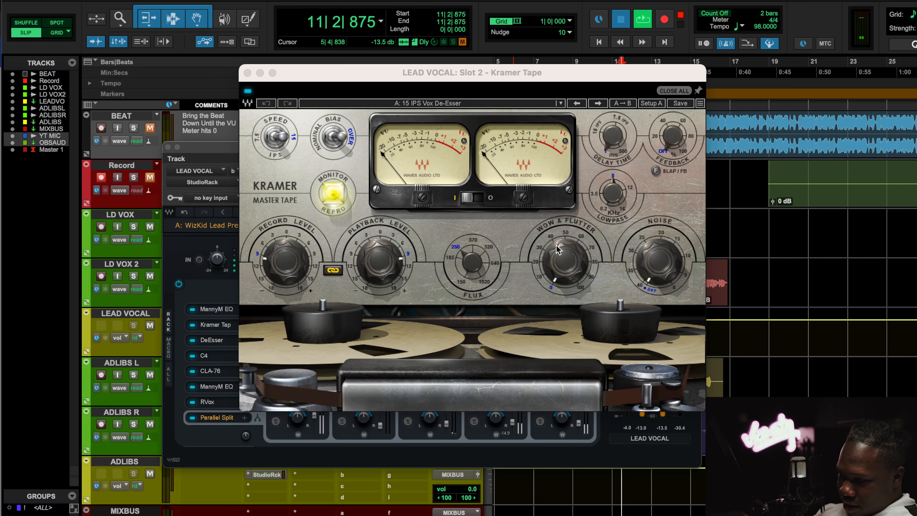
left_click(248, 92)
left_click(248, 92)
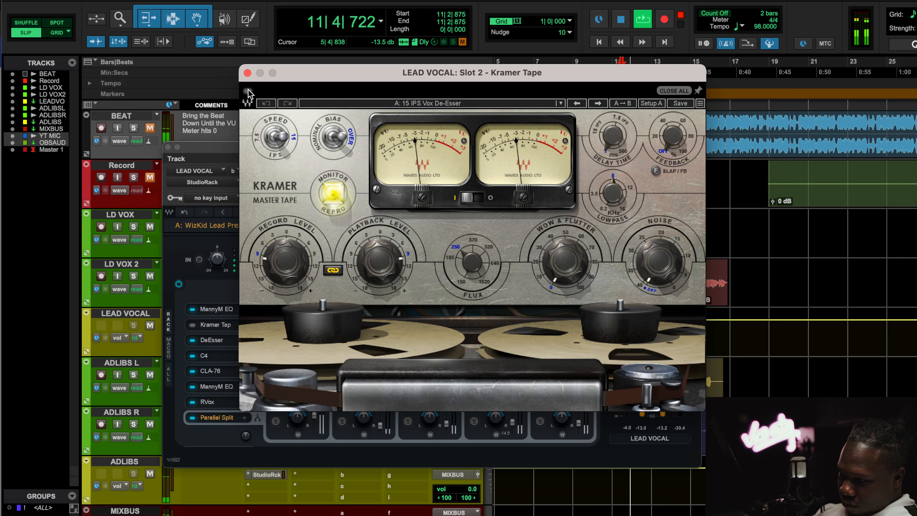
left_click(247, 91)
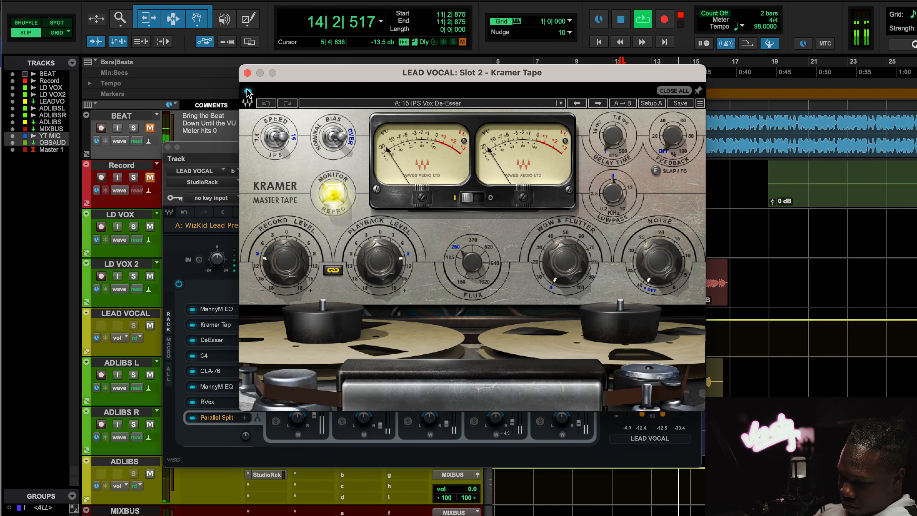
key("space")
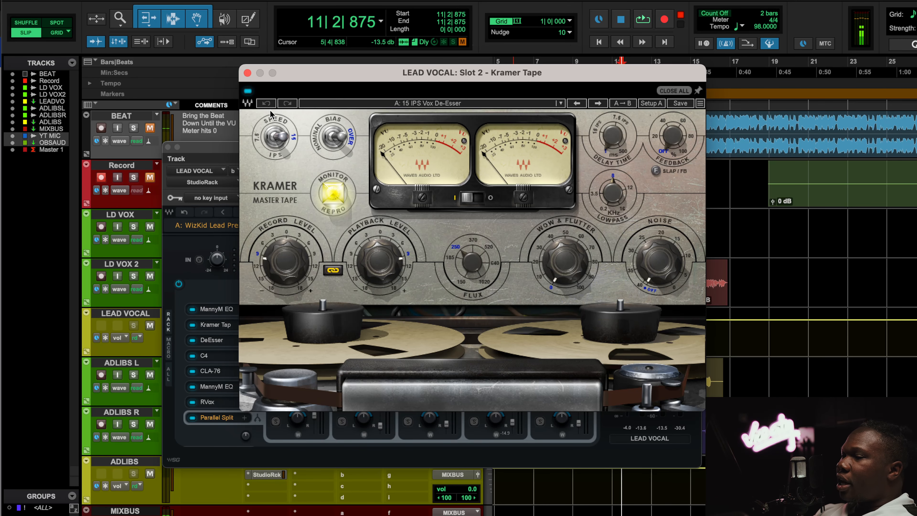
- Replace Kramer Tape with the slot 3 DeEsser on screen and play the vocal with the BEAT track unmuted and muted
left_click(248, 73)
left_click(216, 340)
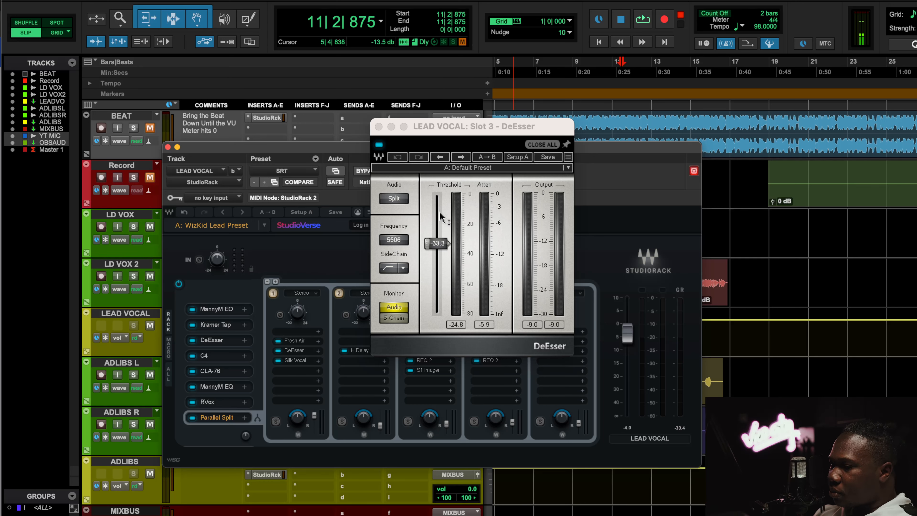
key("space")
left_click(150, 128)
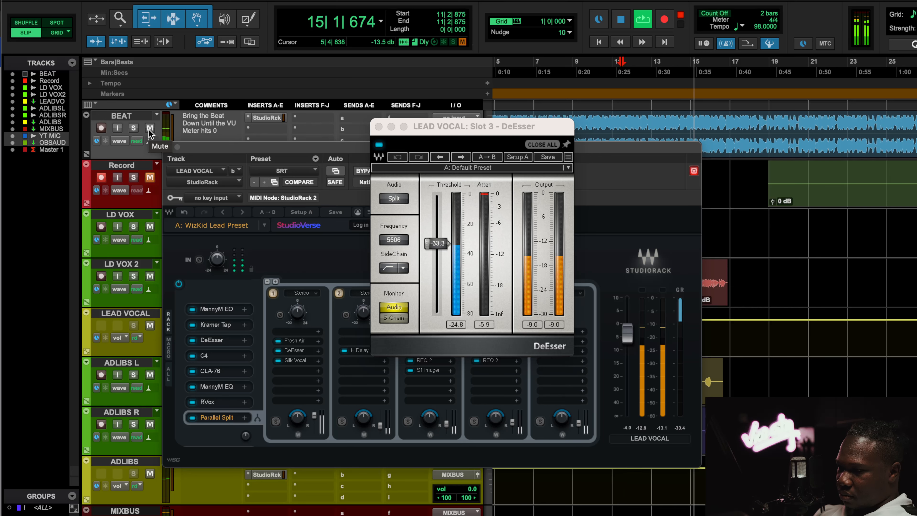
left_click(150, 128)
key("space")
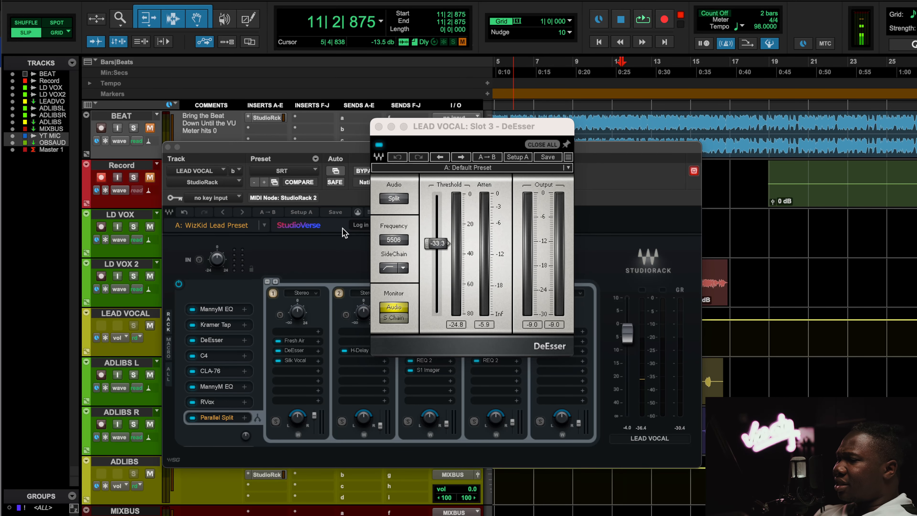
- View Kramer Tape again, open the slot 4 C4, and compare the vocal with C4 bypassed and active
left_click(216, 326)
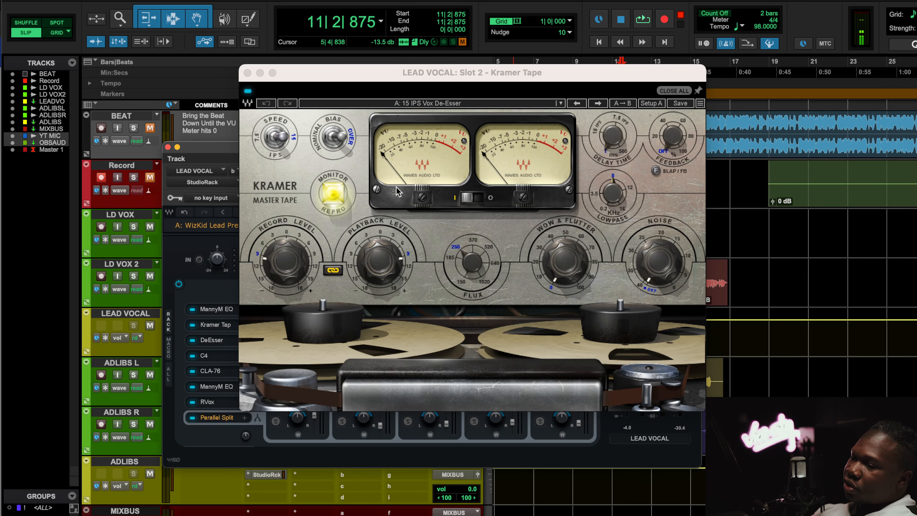
left_click(204, 356)
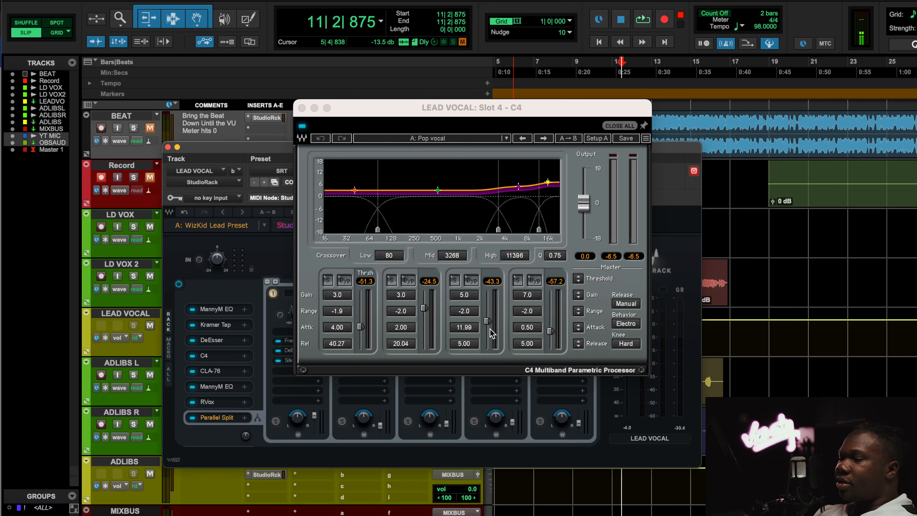
key("space")
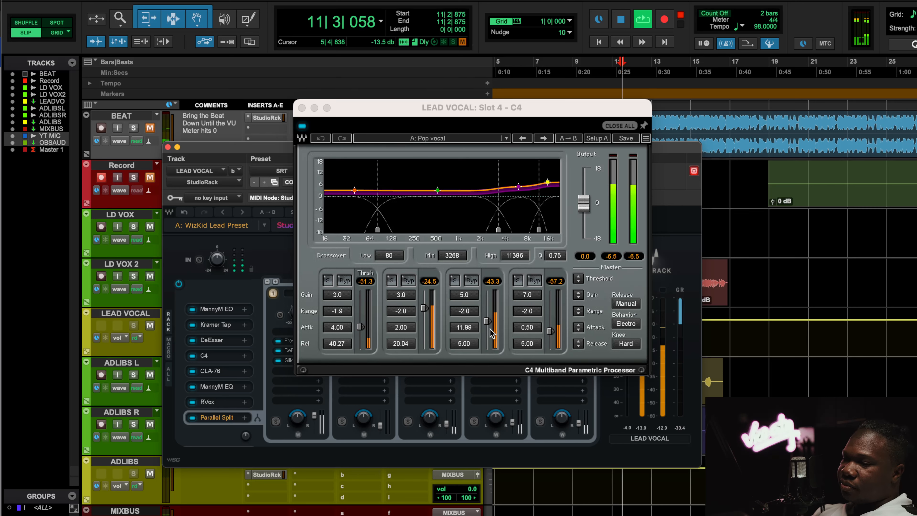
left_click(302, 127)
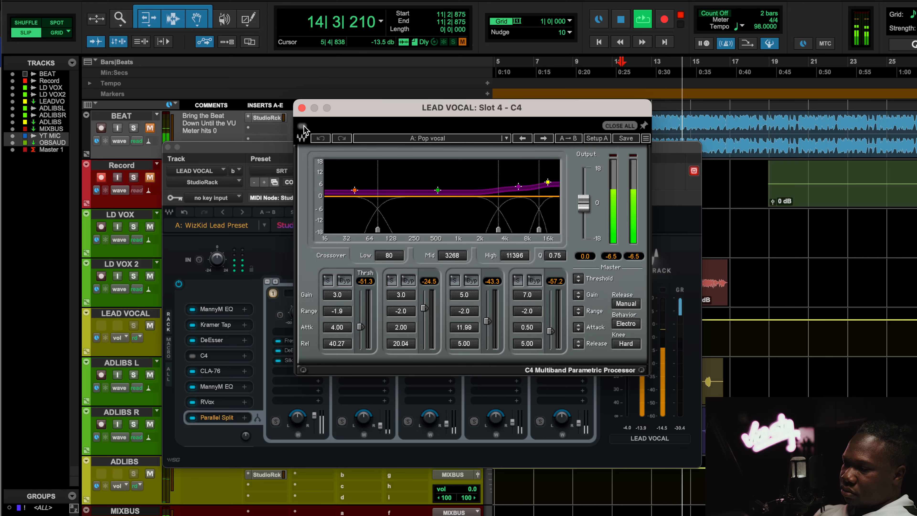
left_click(303, 126)
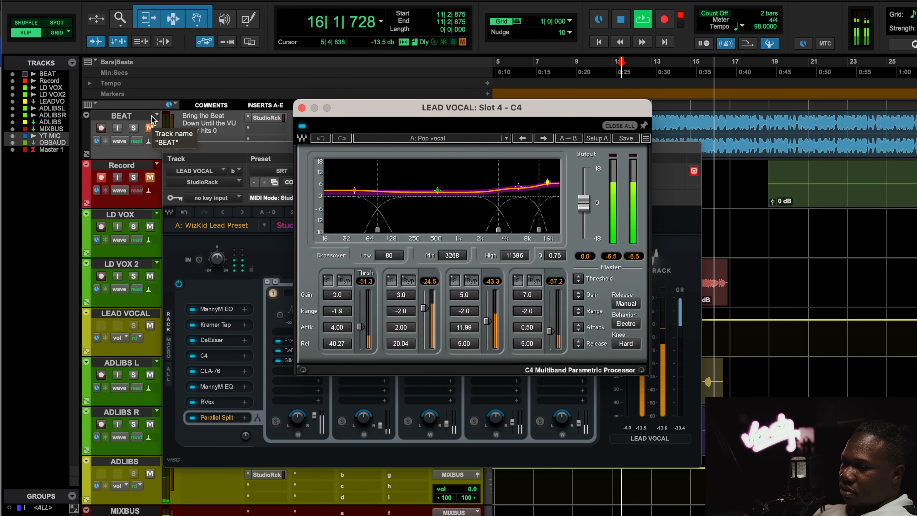
key("space")
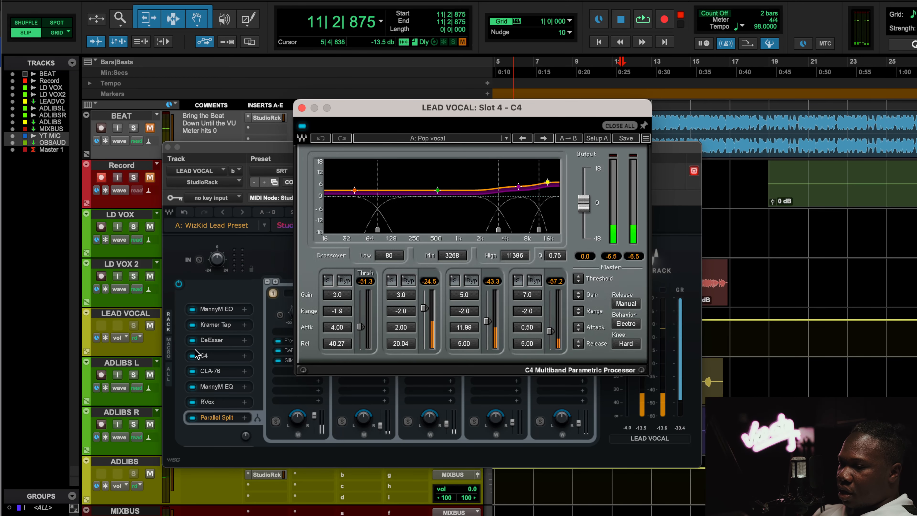
- Open the slot 5 CLA-76, check its Mix control, and compare the vocal with the compressor bypassed and active
left_click(212, 369)
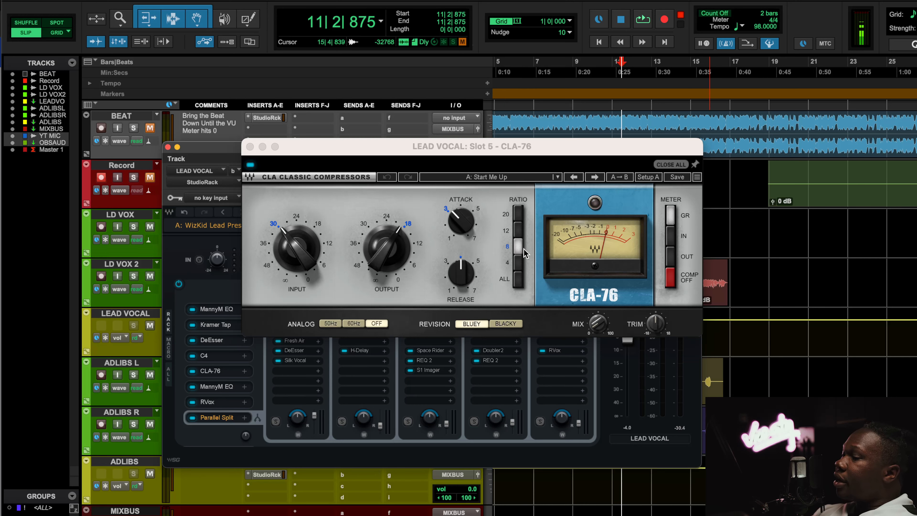
left_click(597, 326)
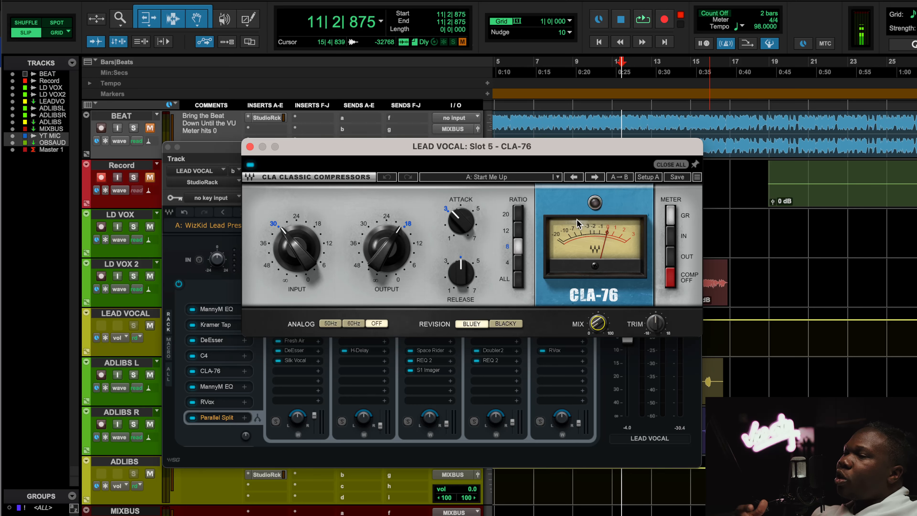
key("space")
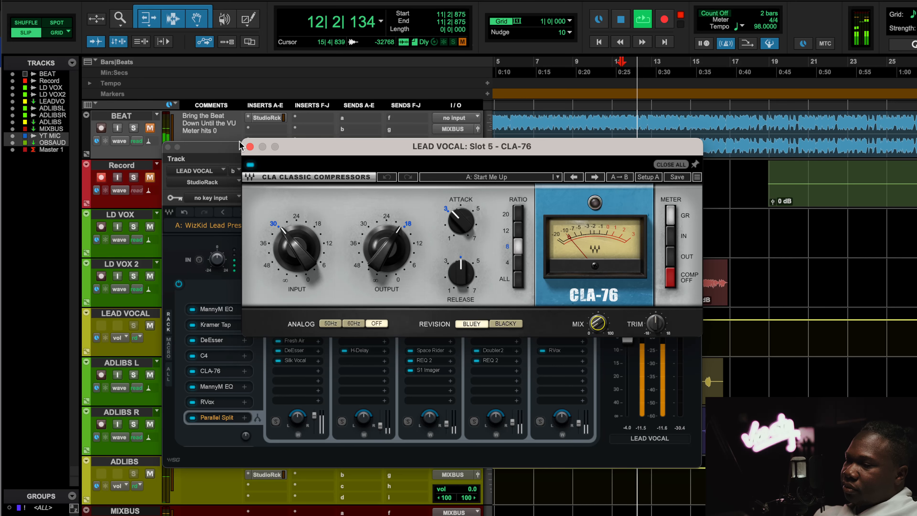
left_click(250, 166)
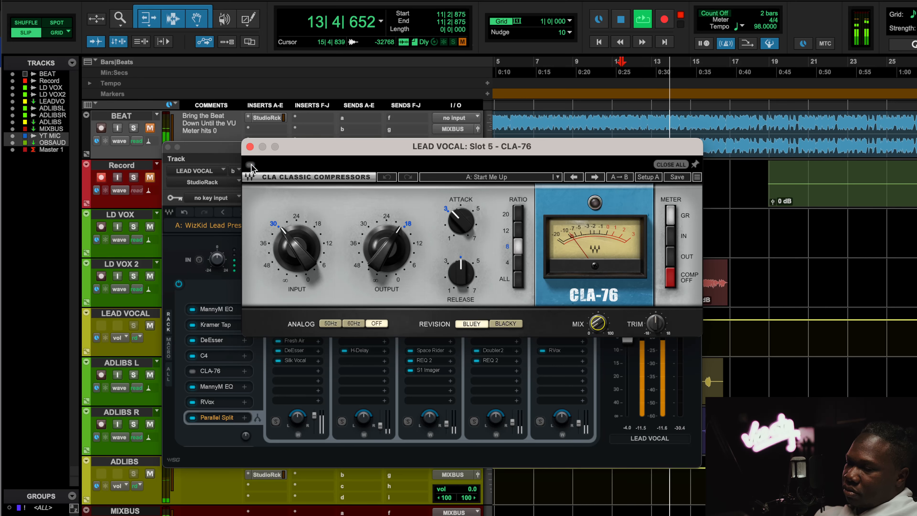
key("space")
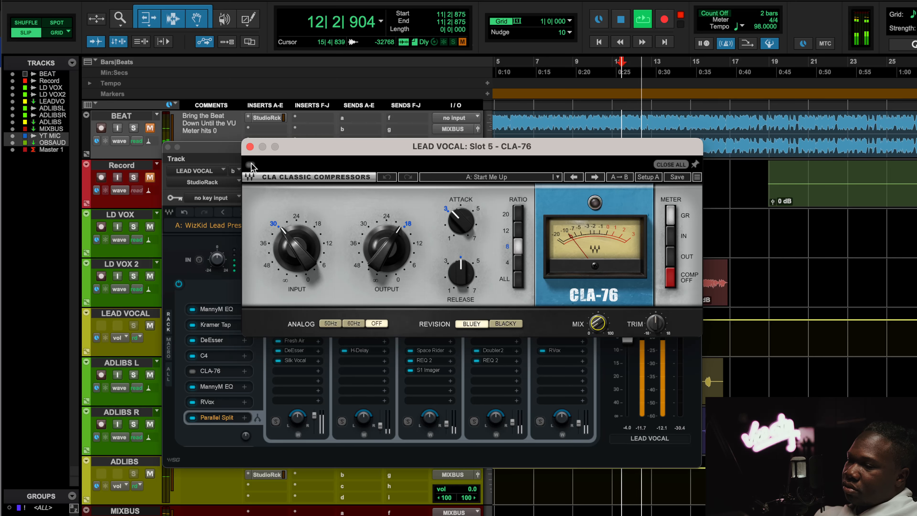
left_click(250, 166)
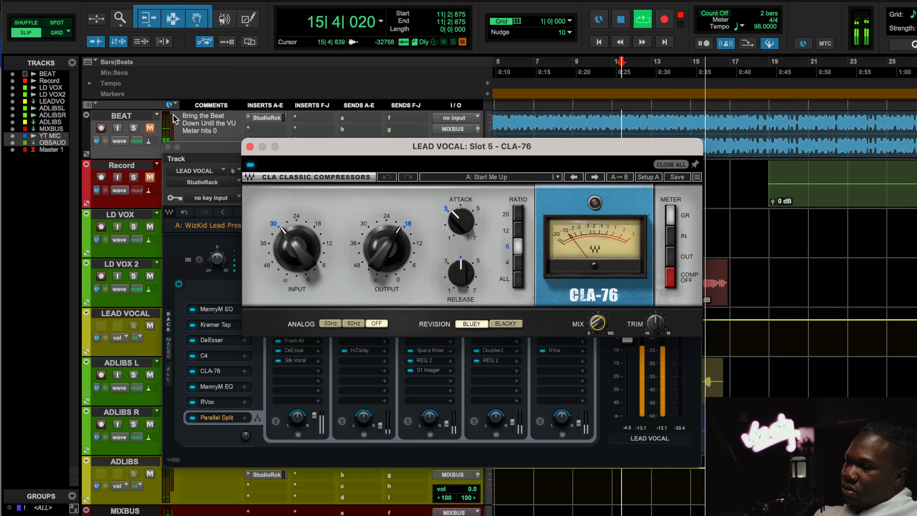
- Restart playback with the BEAT track unmuted to hear CLA-76 against the beat, and stop with BEAT muted again
key("space")
key("space")
left_click(153, 124)
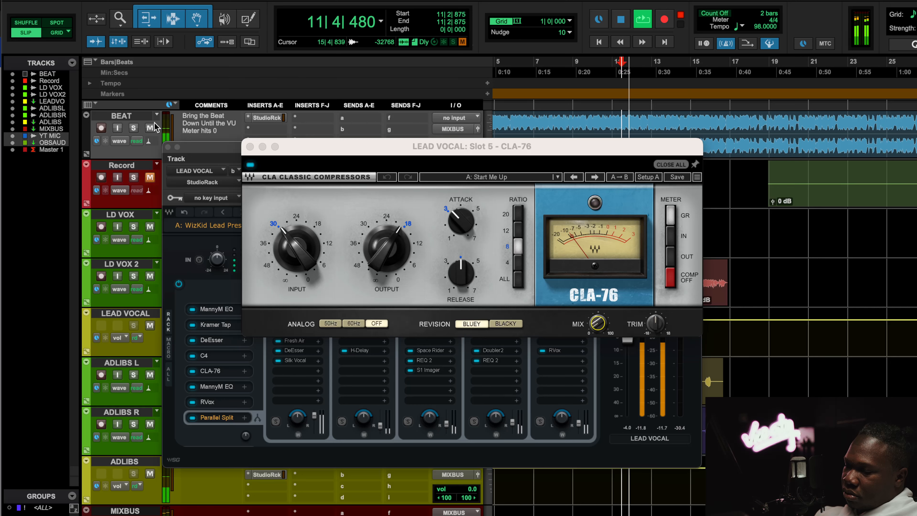
left_click(148, 327)
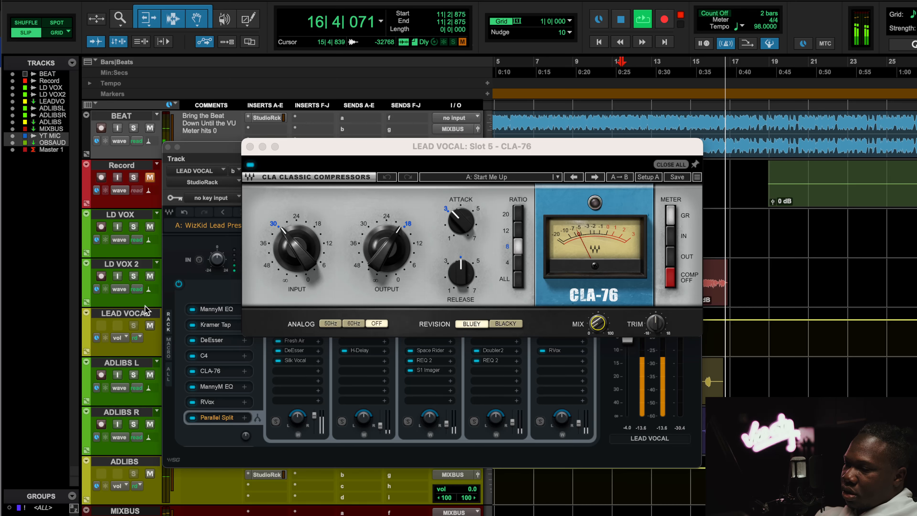
key("space")
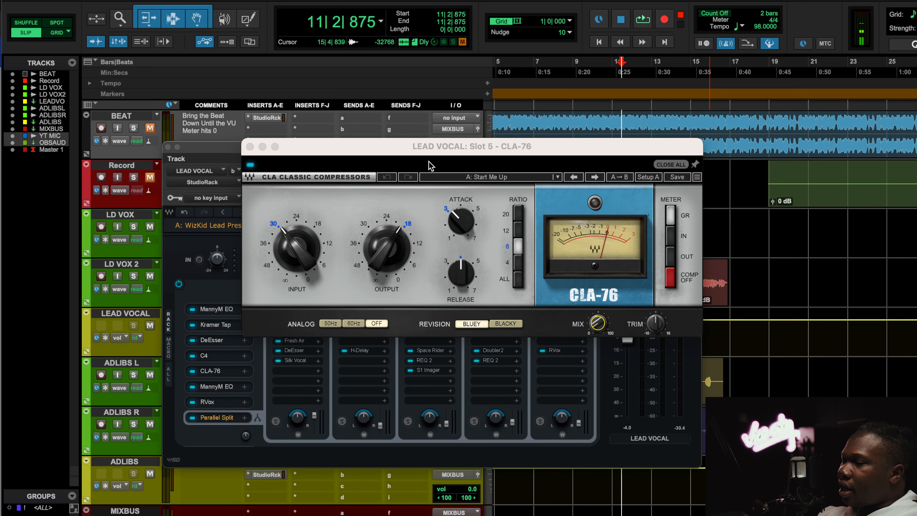
- Open the slot 6 MannyM EQ, look back at Kramer Tape and CLA-76, and return to the EQ
left_click(221, 388)
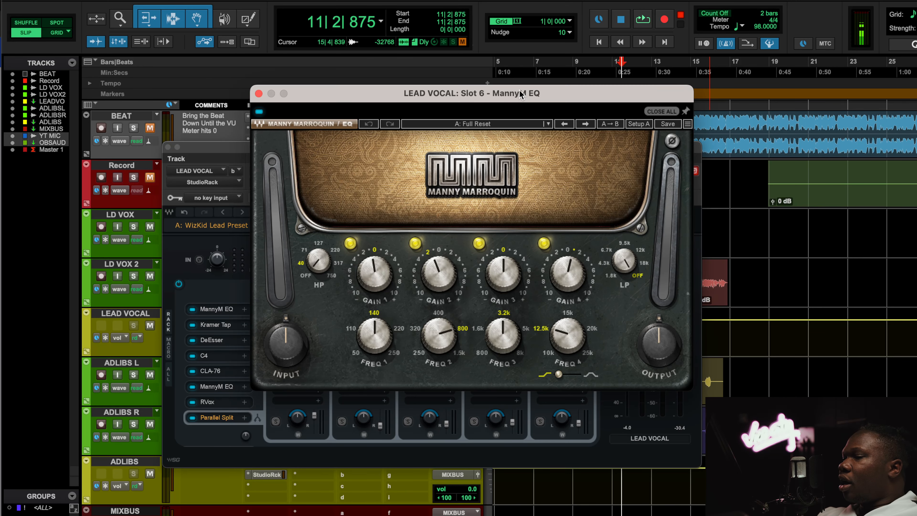
left_click_drag(519, 91, 518, 107)
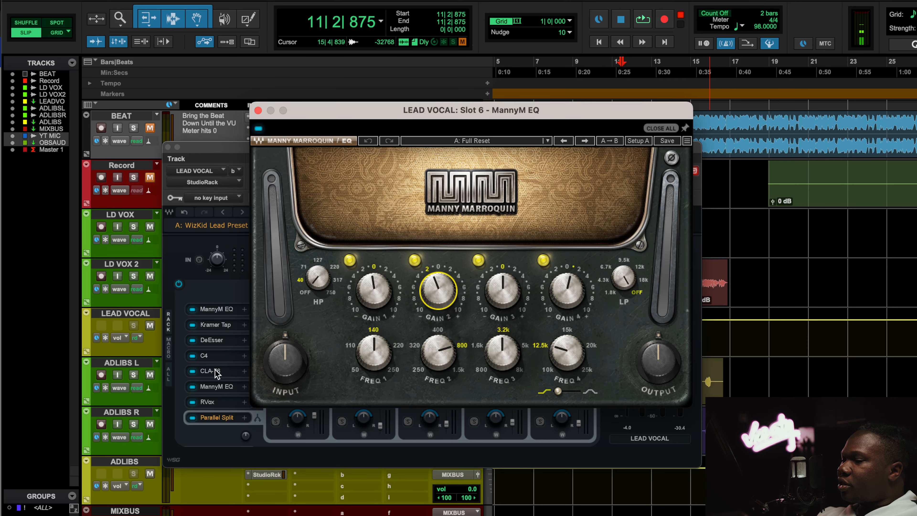
left_click(227, 322)
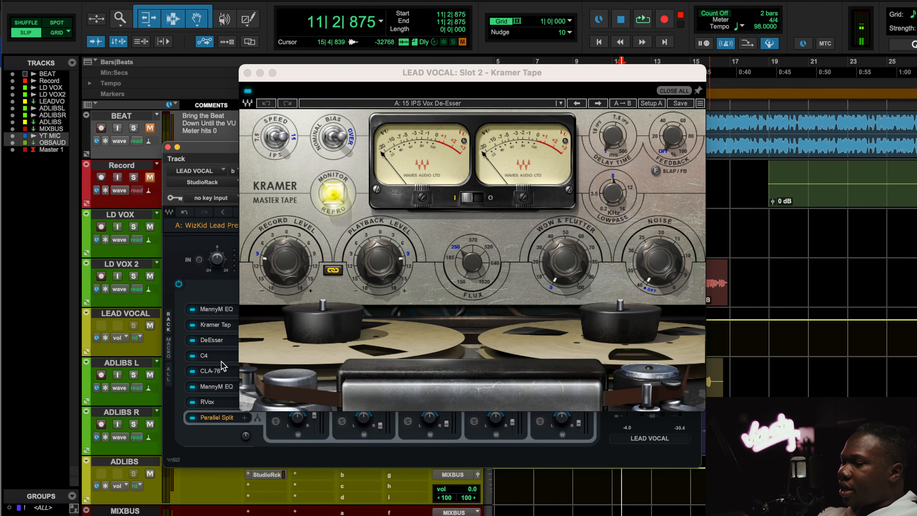
left_click(218, 368)
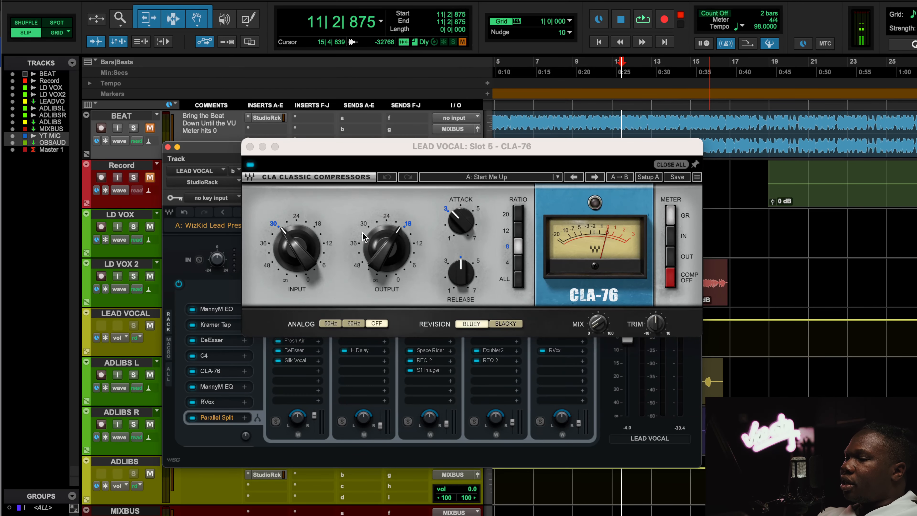
left_click(216, 387)
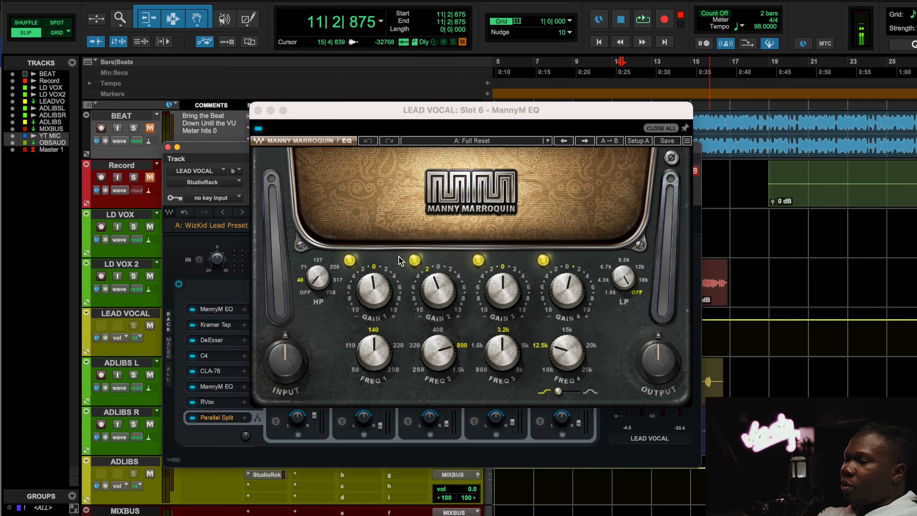
- Check the slot 6 MannyM EQ's band gains and compare the vocal with the EQ bypassed and active
left_click(381, 282)
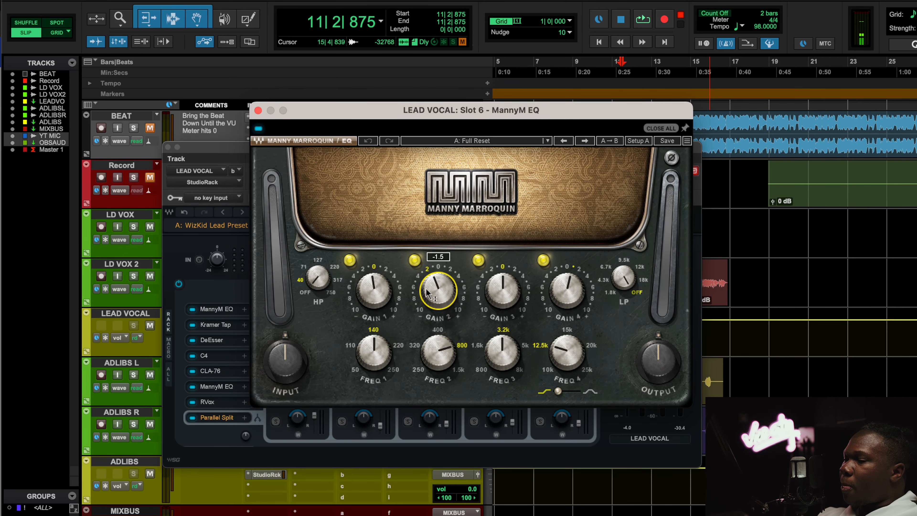
left_click(507, 299)
left_click(559, 298)
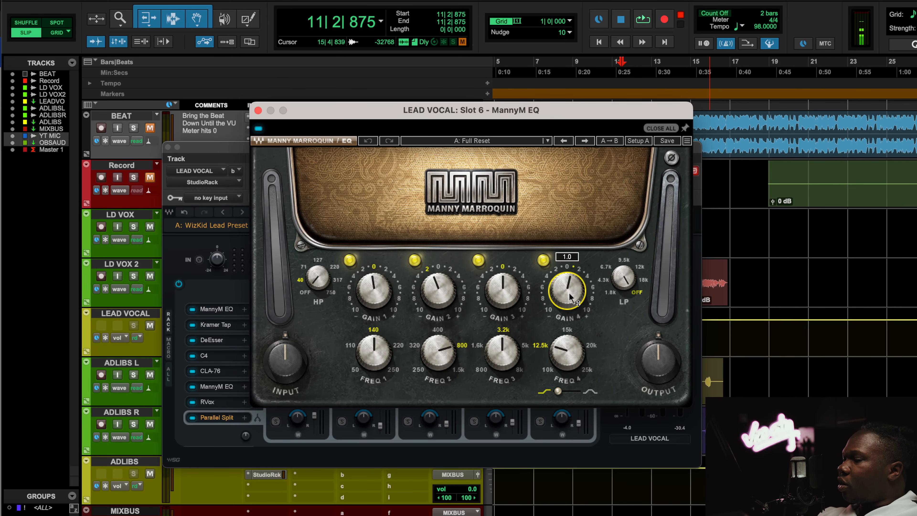
key("space")
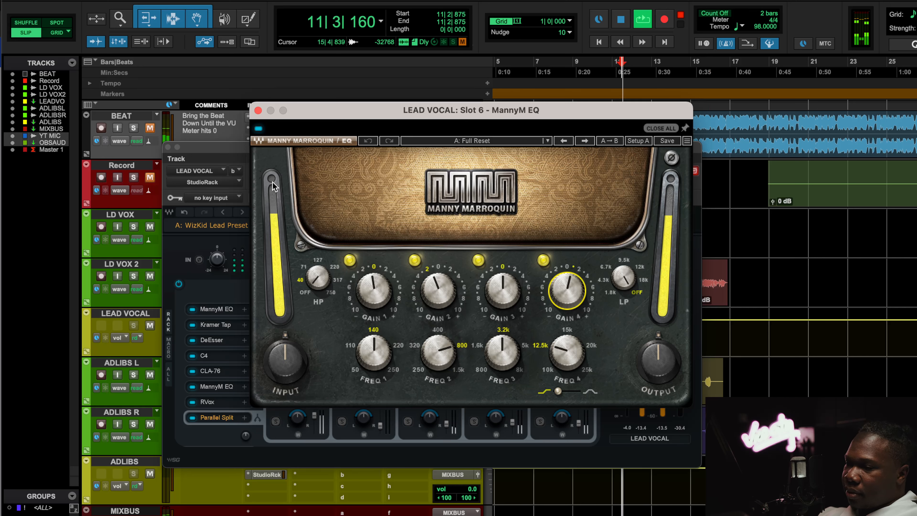
key("space")
key("space")
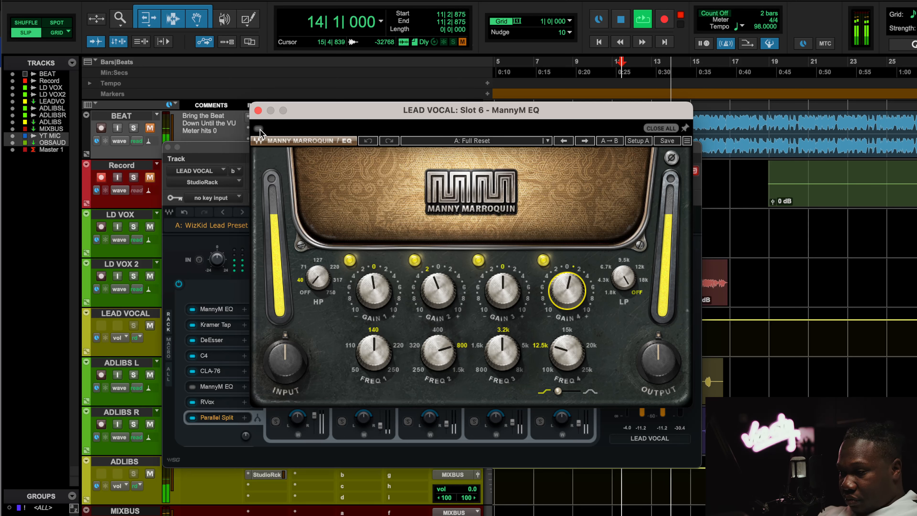
left_click(258, 129)
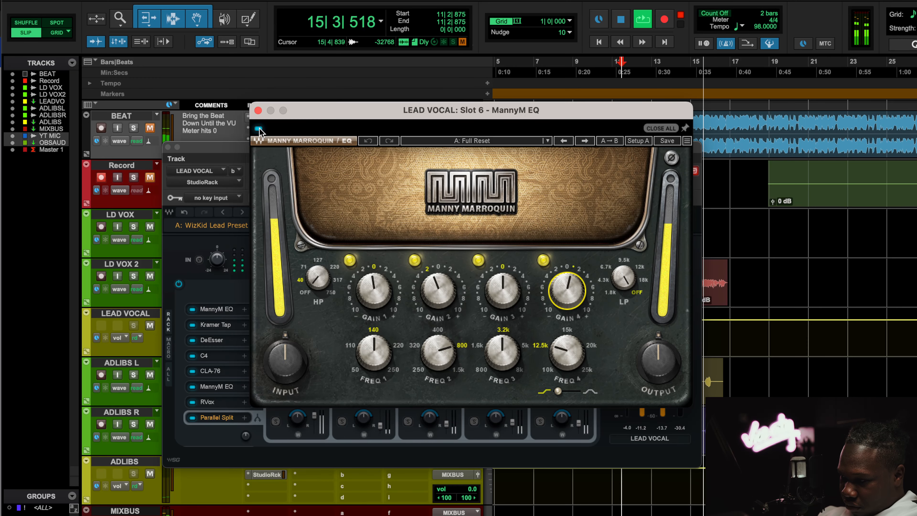
key("space")
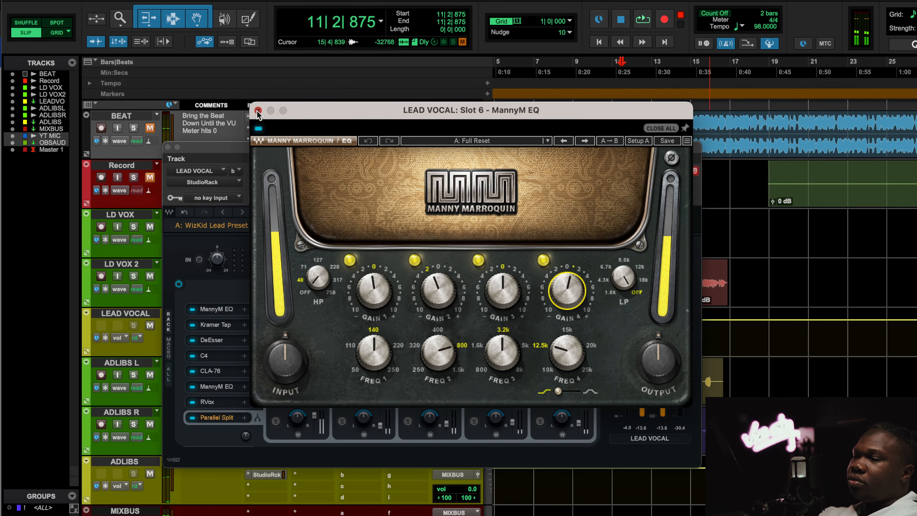
- Replace the MannyM EQ on screen with Fresh Air and then the slot 7 RVox, comparing the vocal with RVox bypassed and active
left_click(259, 111)
left_click(294, 341)
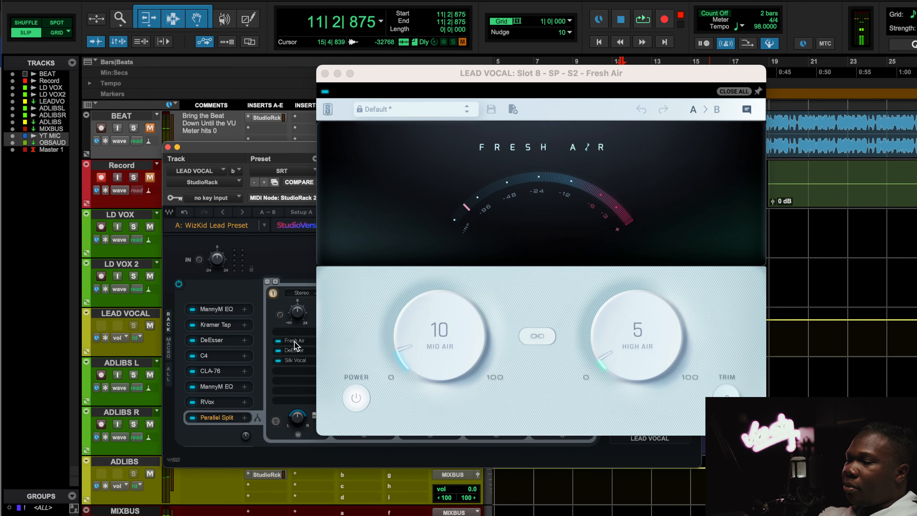
left_click(224, 402)
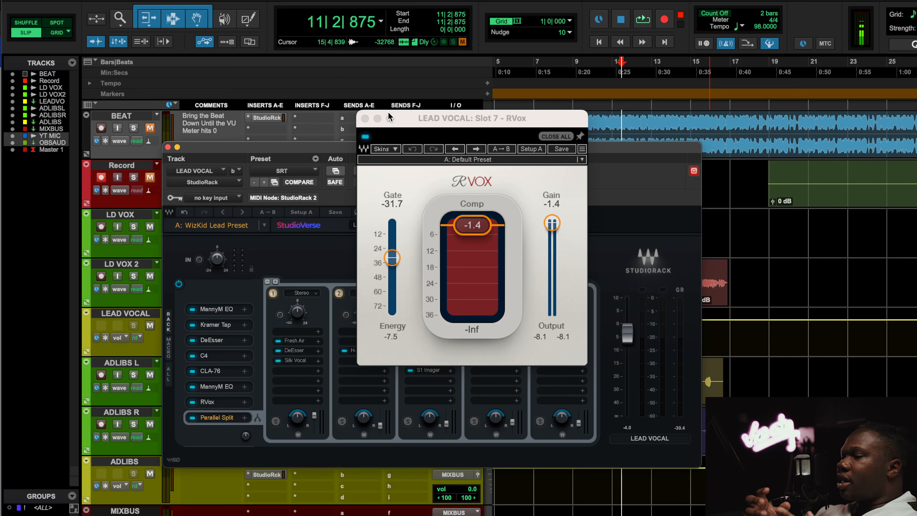
key("space")
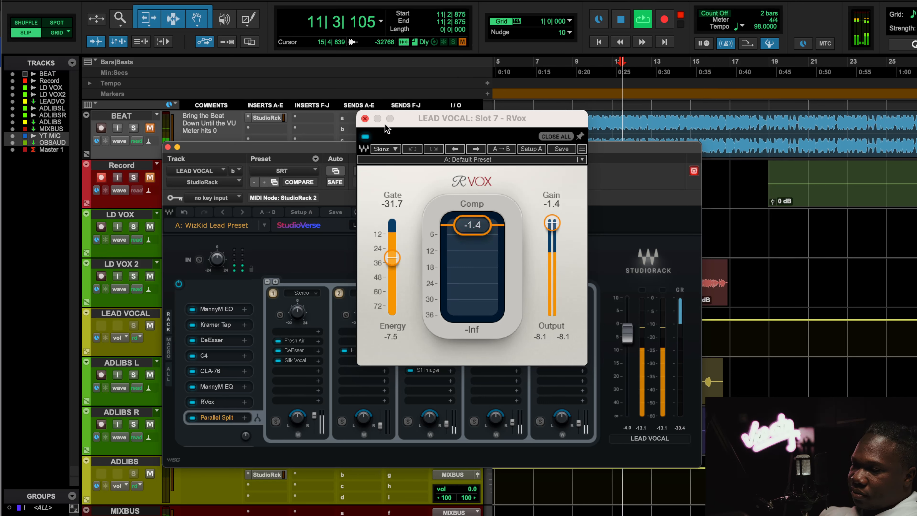
left_click(365, 137)
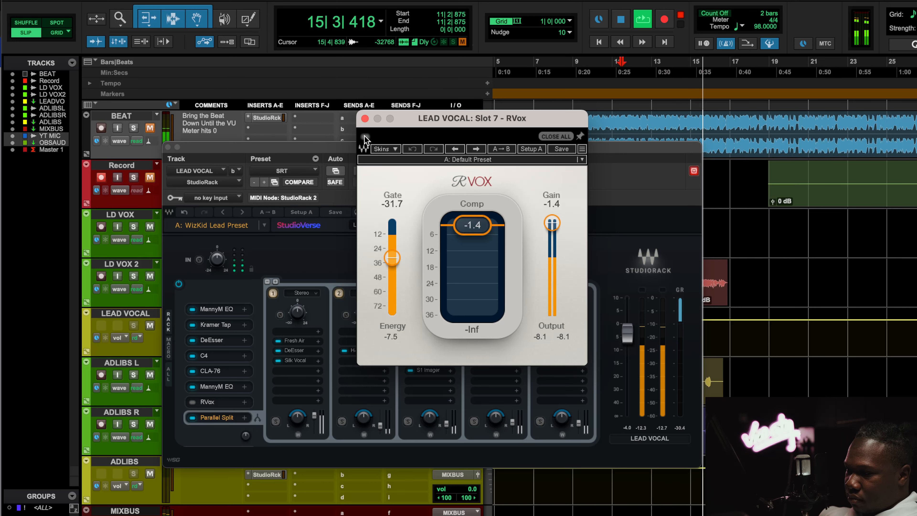
left_click(364, 136)
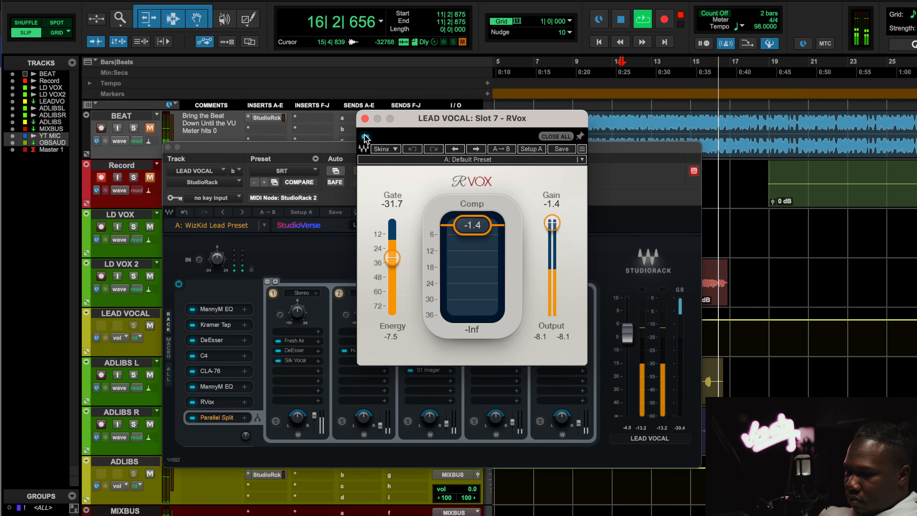
key("space")
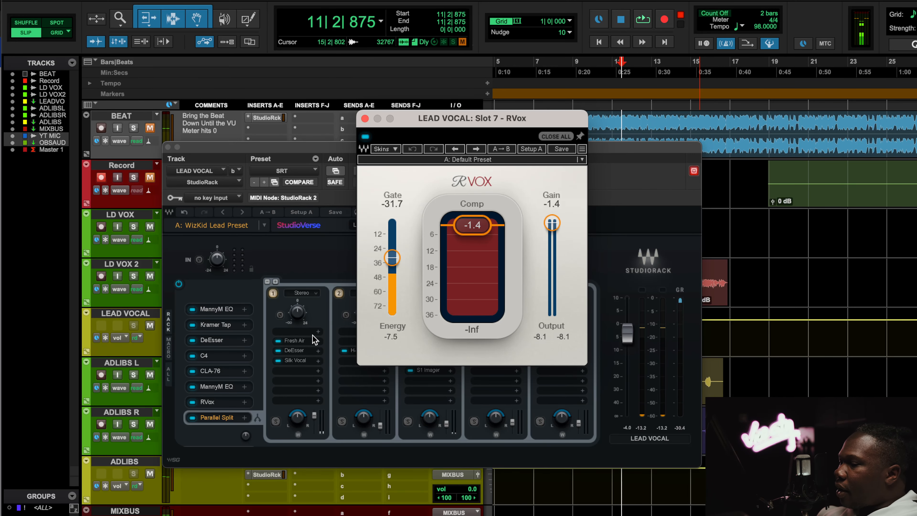
- Audition the first parallel chain's DeEsser and Silk Vocal with the beat, then stop playback and mute the BEAT track
left_click(299, 350)
key("space")
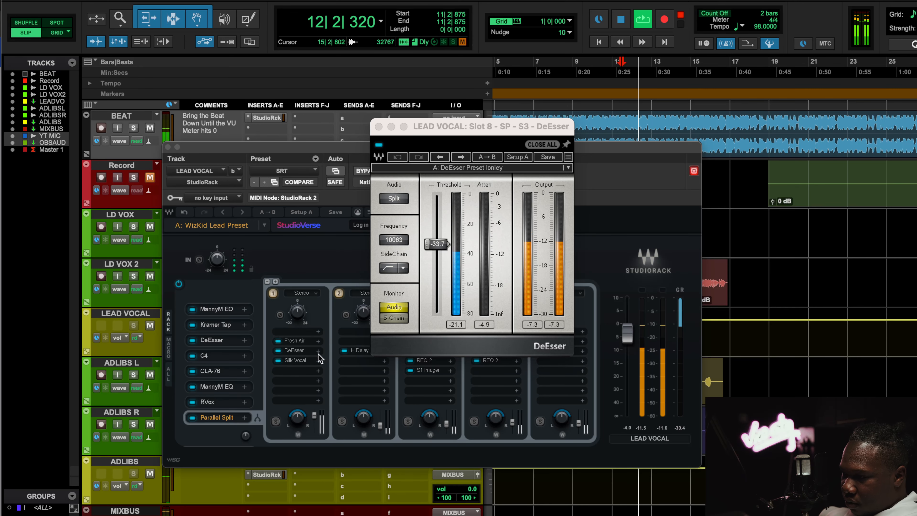
left_click(296, 360)
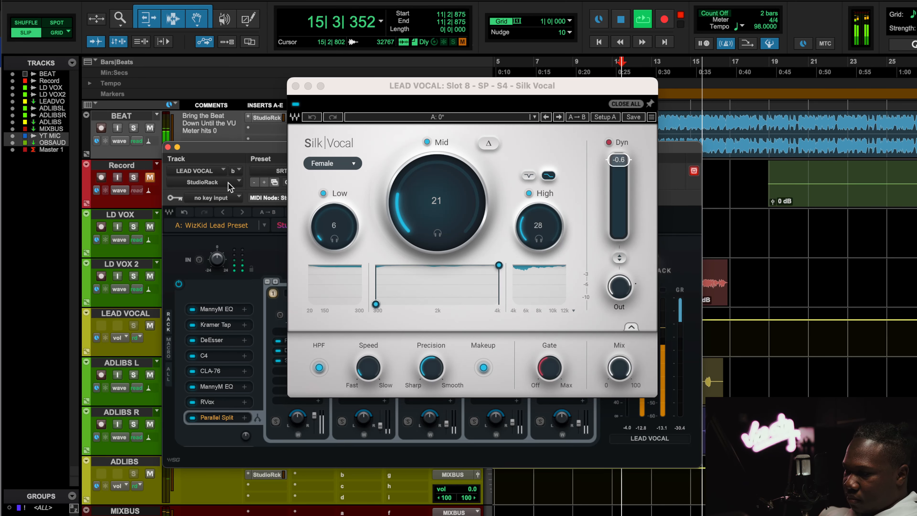
key("space")
left_click(149, 127)
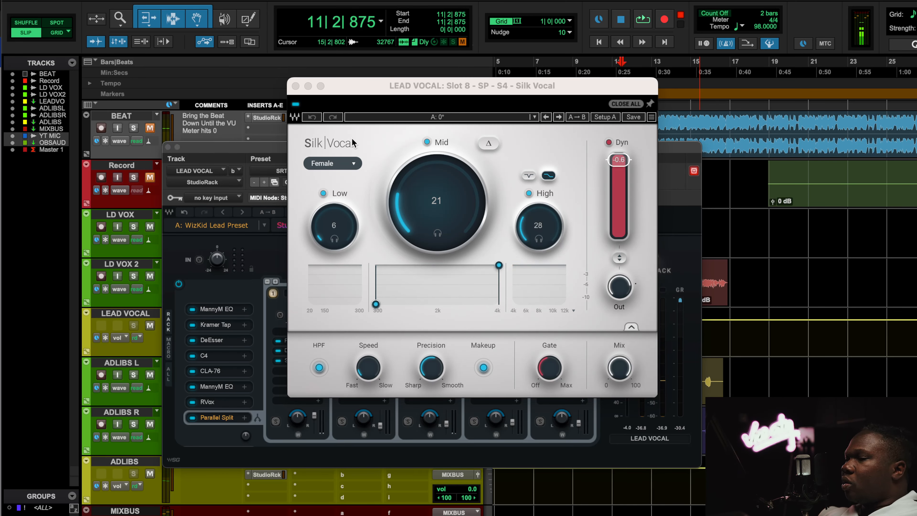
- Close Silk Vocal and check the H-Delay settings in the second parallel chain
mouse_move(540, 281)
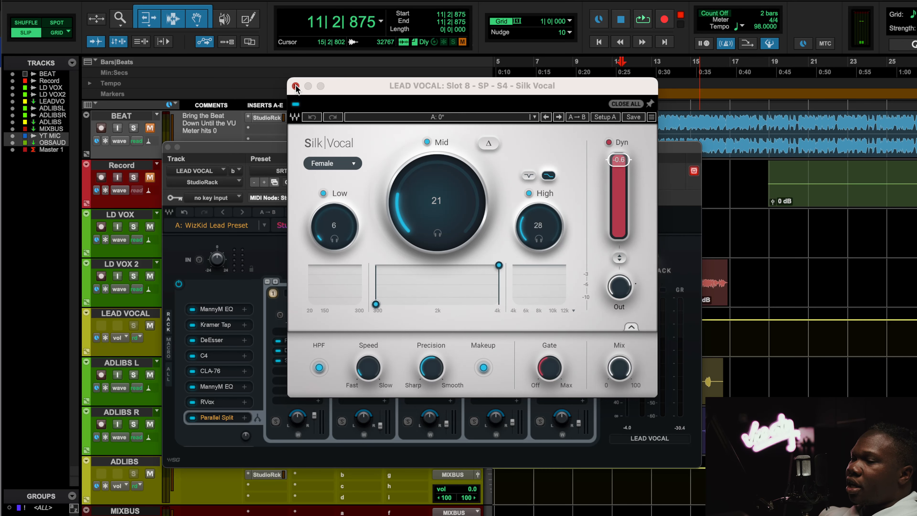
left_click(295, 87)
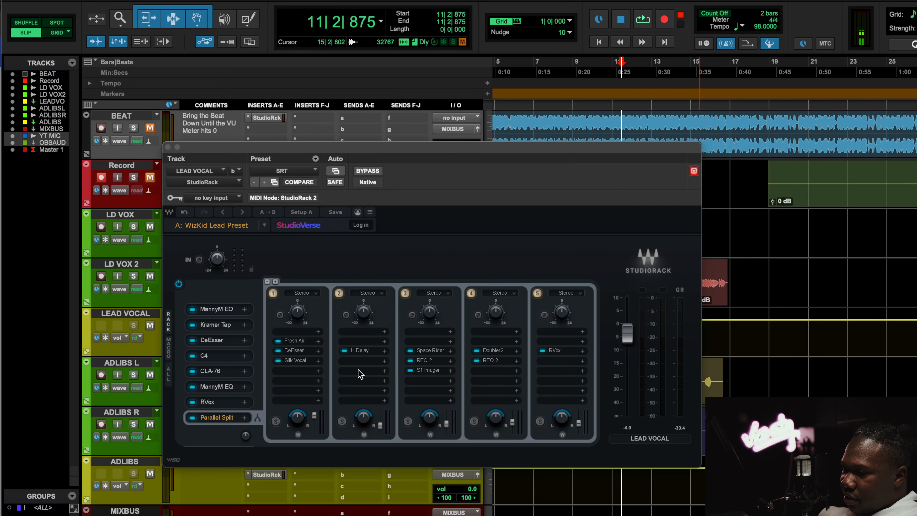
left_click(361, 350)
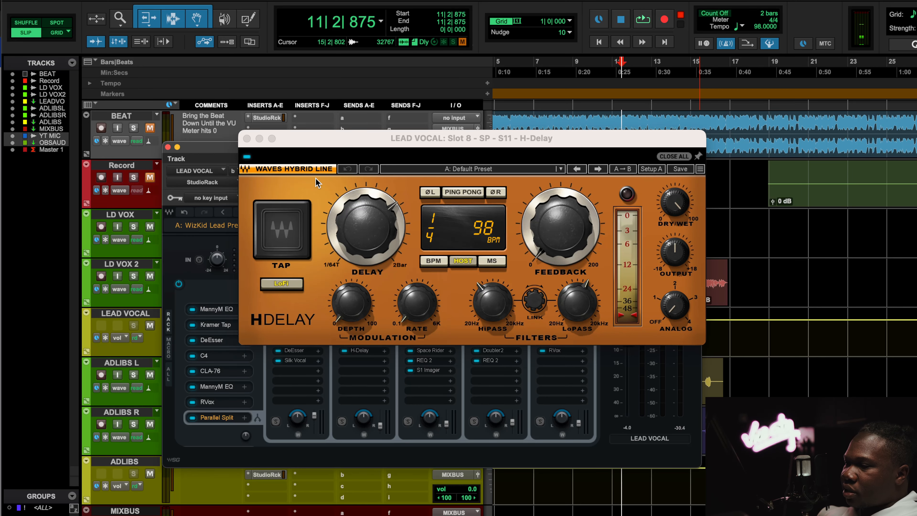
left_click(247, 139)
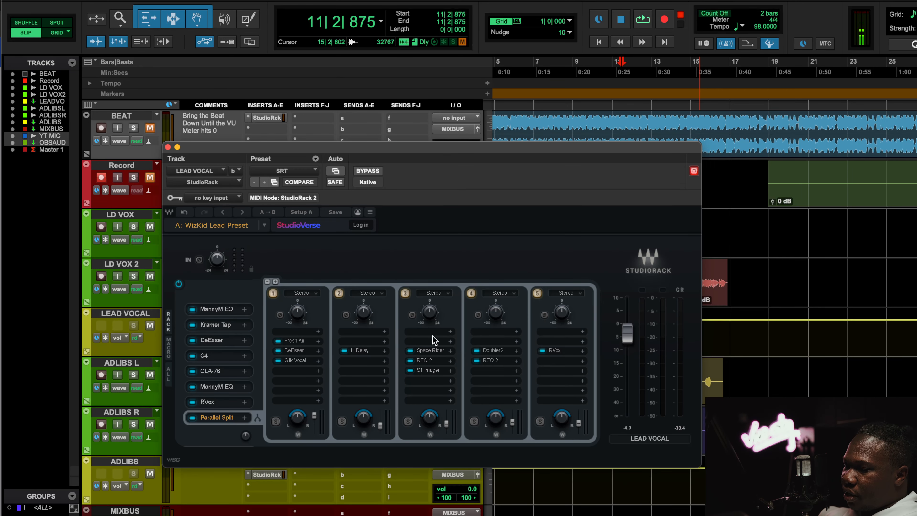
- Check the third parallel chain's Space Rider reverb and its filter settings
left_click(427, 350)
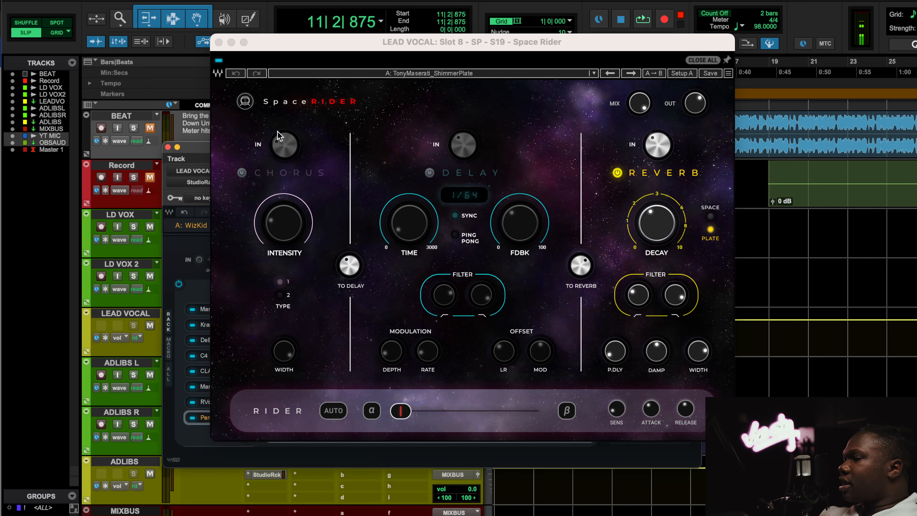
left_click(682, 300)
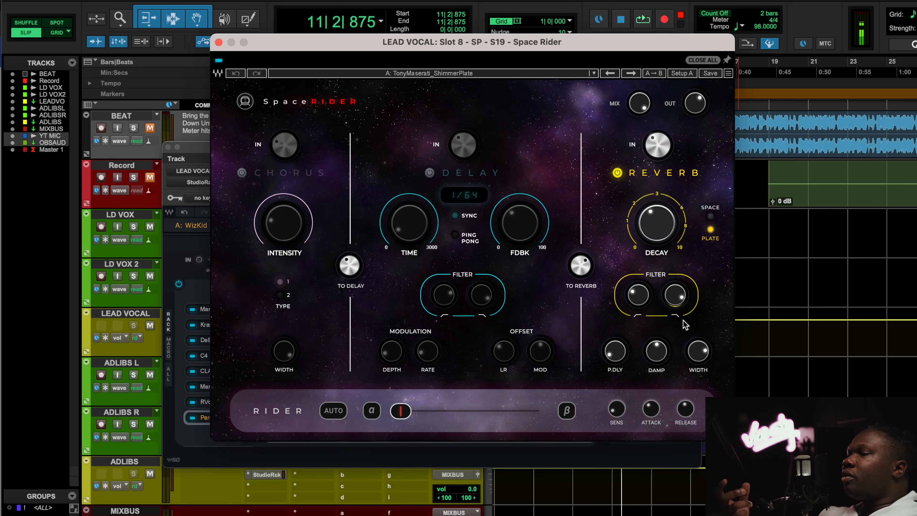
left_click(218, 42)
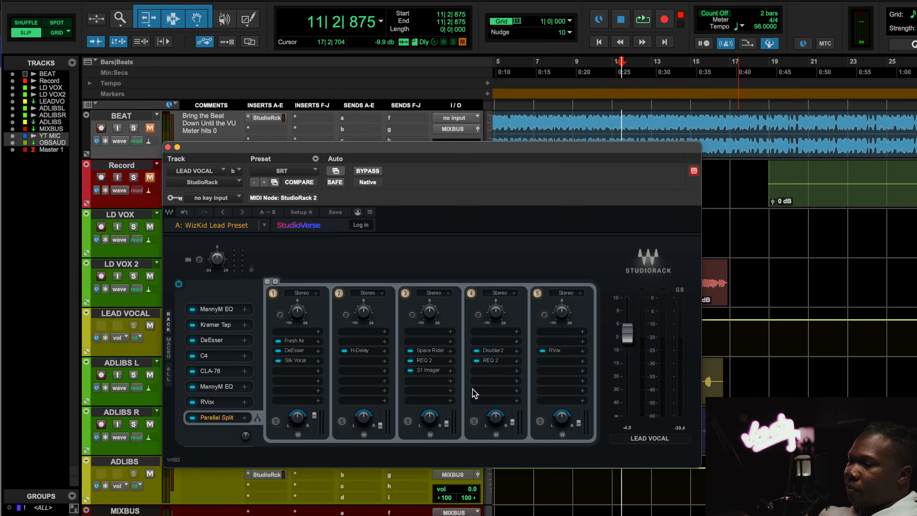
- Check the REQ 2 curve and the S1 Imager width in the third parallel chain
left_click(424, 360)
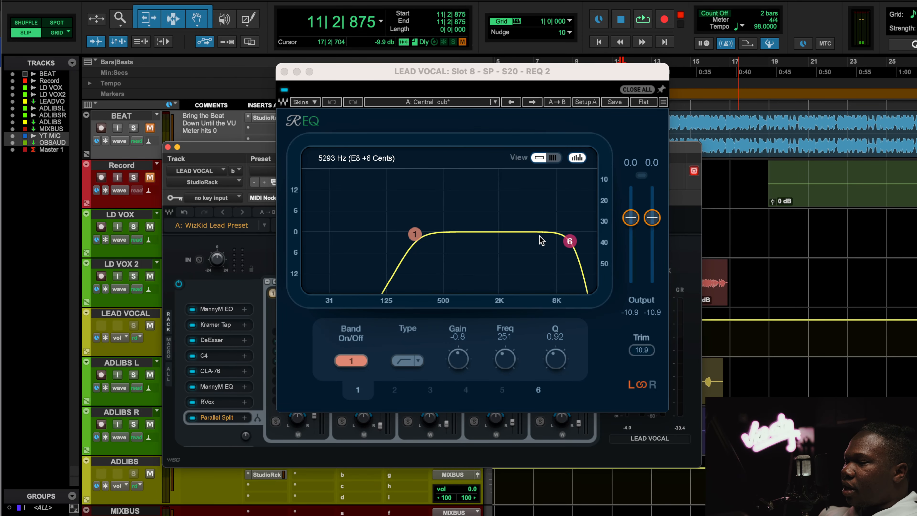
left_click(284, 71)
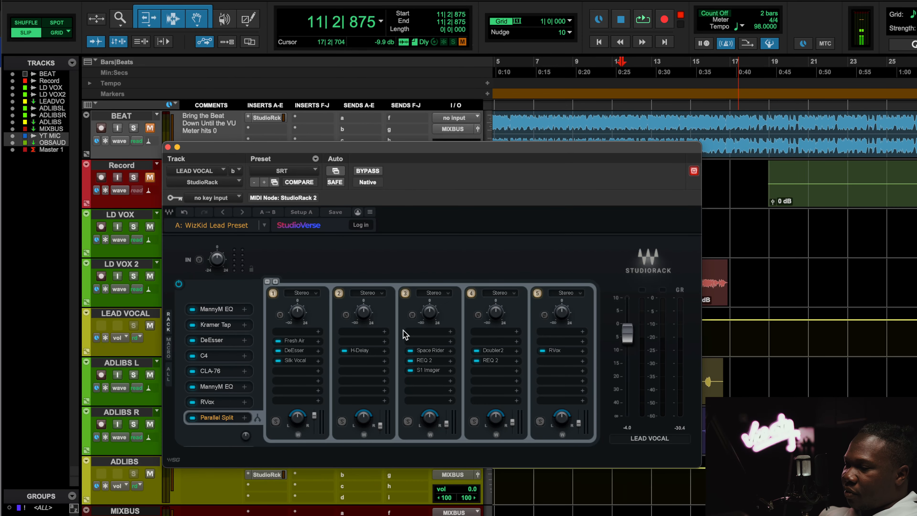
left_click(428, 370)
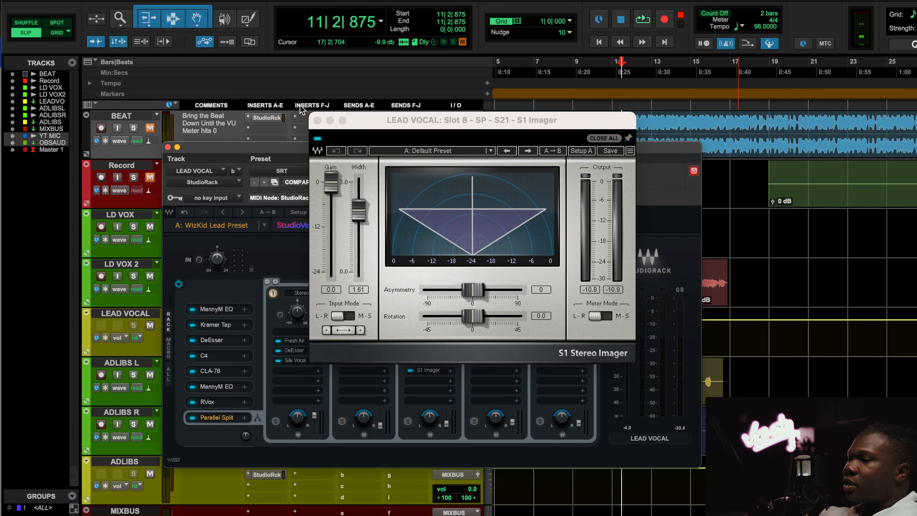
left_click(315, 120)
- Audition the vocal with the third parallel chain's level raised, and undo that level change
key("space")
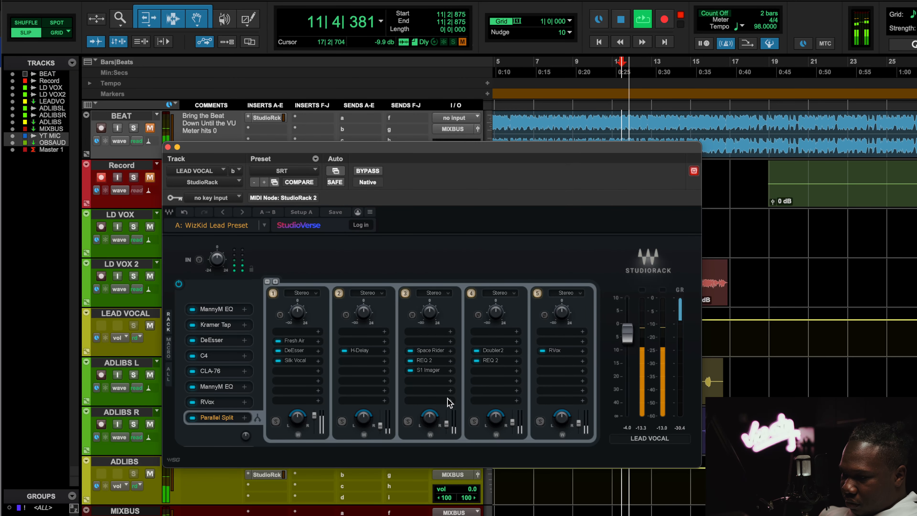
left_click_drag(445, 424, 446, 414)
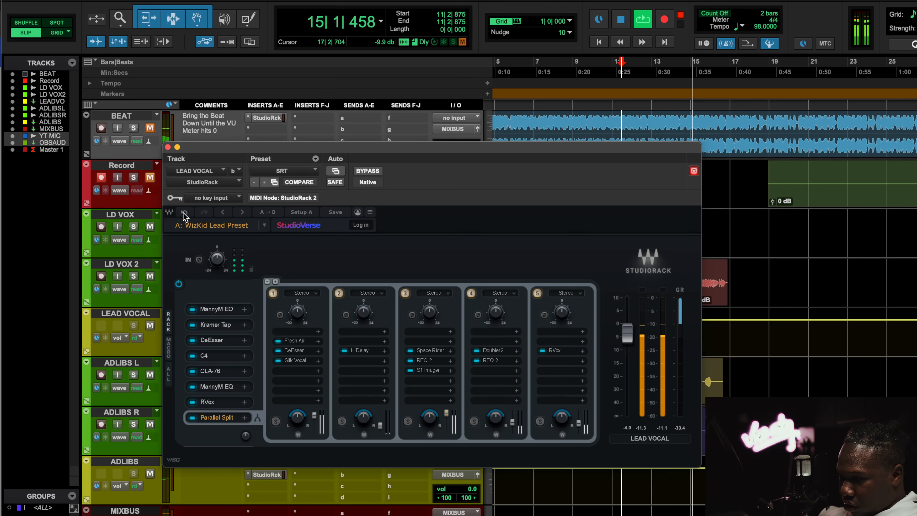
key("space")
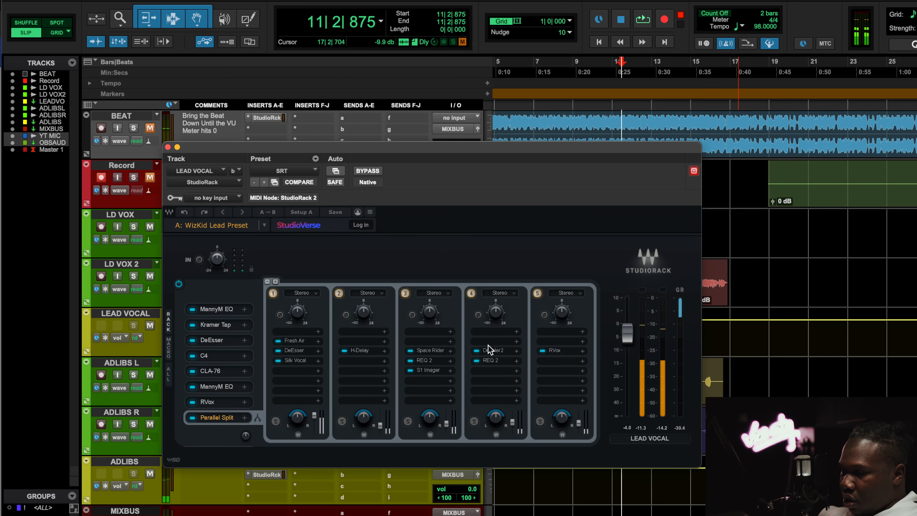
- Check the fourth parallel chain's Doubler2 voices and its REQ 2 curve
left_click(492, 350)
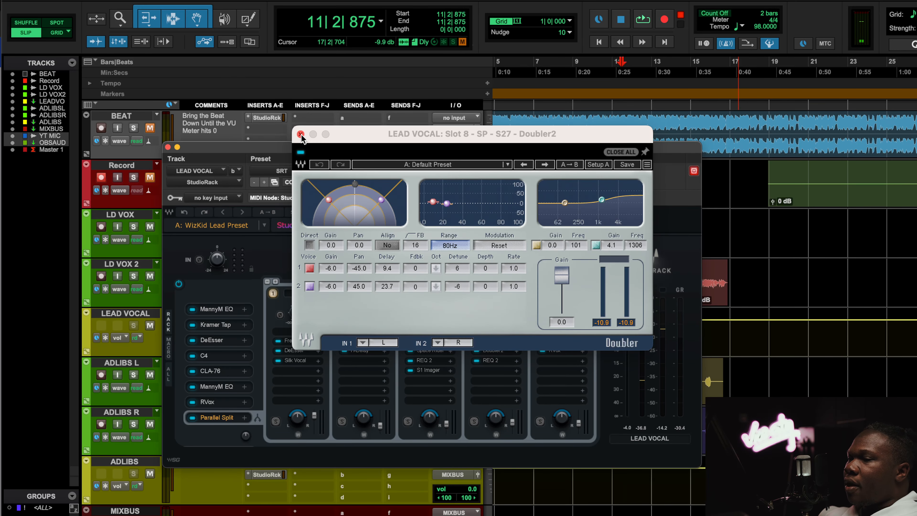
left_click(300, 135)
left_click(493, 360)
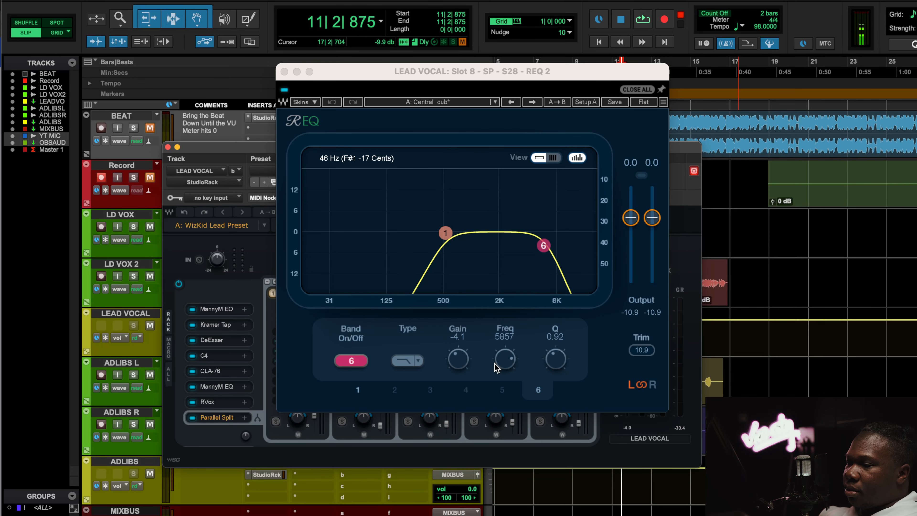
left_click(284, 71)
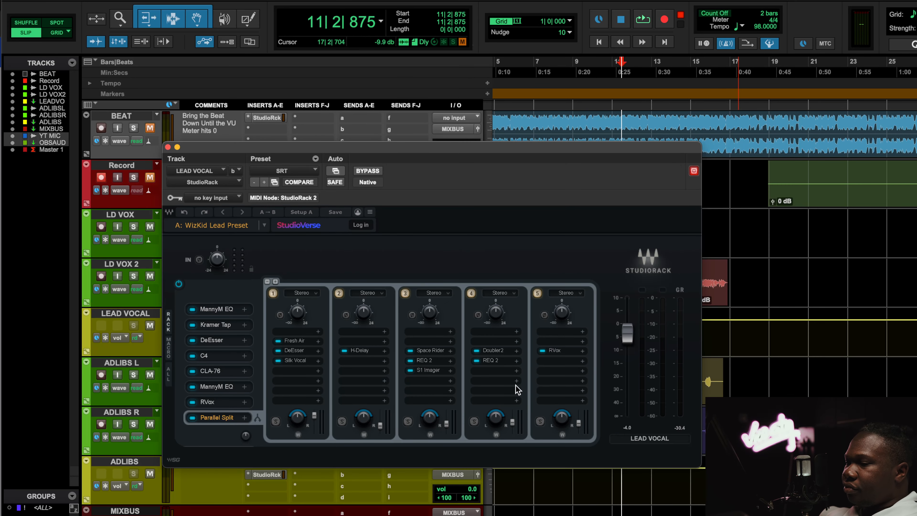
- View the fifth parallel chain's RVox, and look back at the slot 5 CLA-76 compressor
left_click(554, 350)
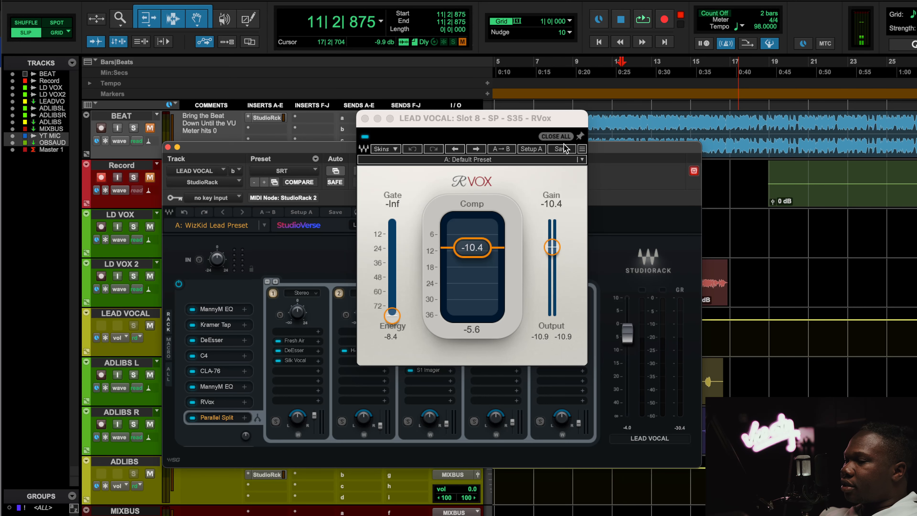
left_click(622, 214)
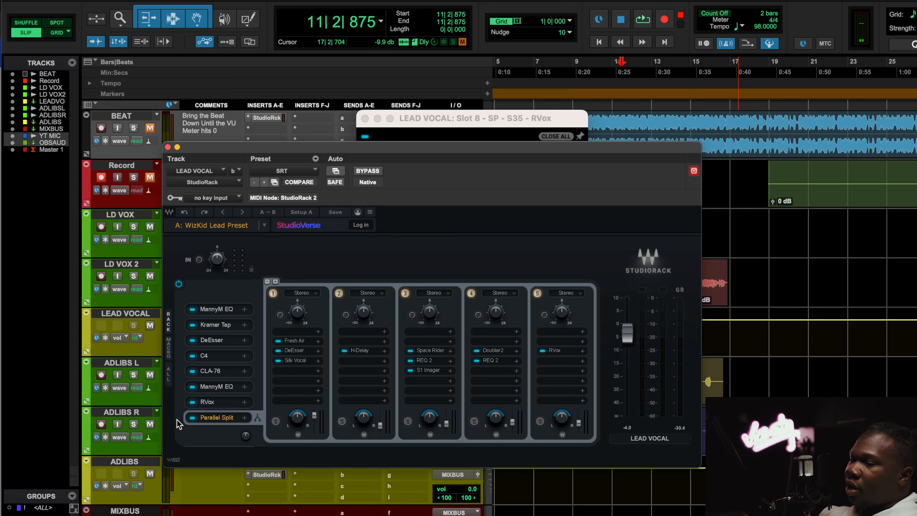
left_click(224, 370)
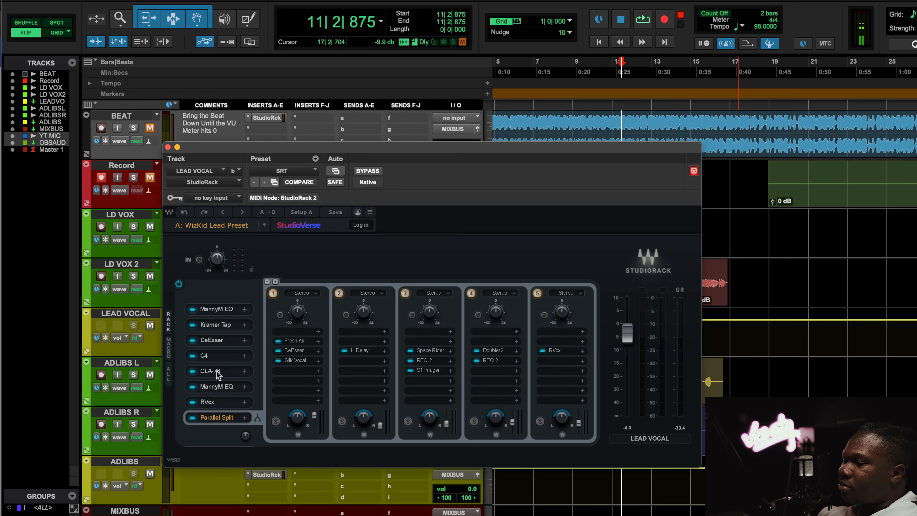
left_click(217, 371)
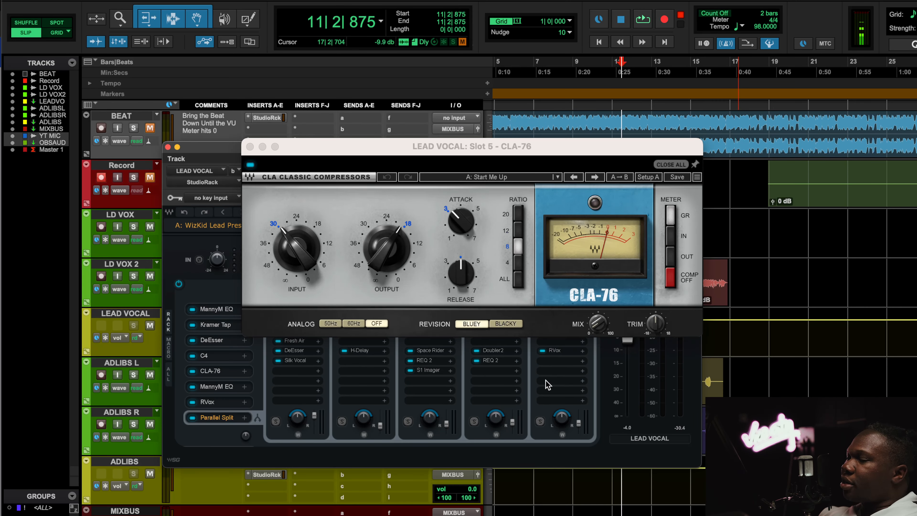
left_click(249, 146)
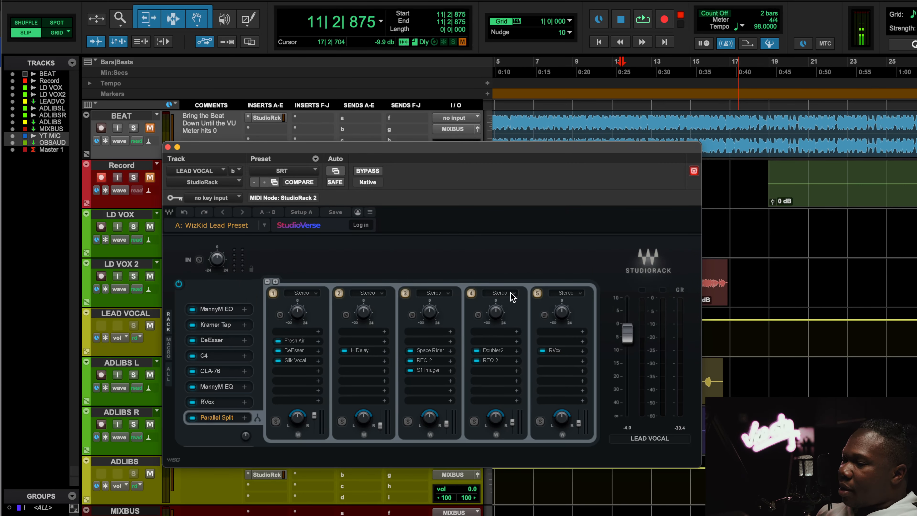
- Compare the vocal with the fifth parallel chain's RVox bypassed and active, and close the plug-in
left_click(555, 350)
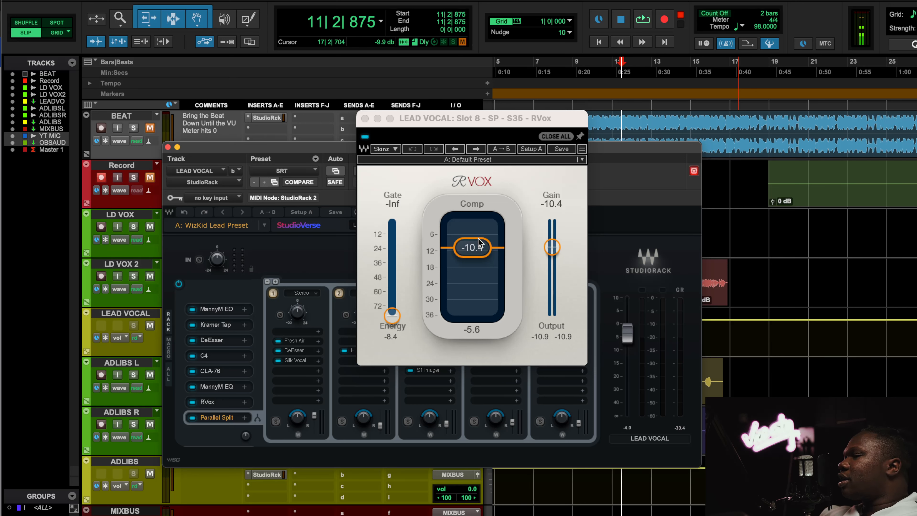
key("space")
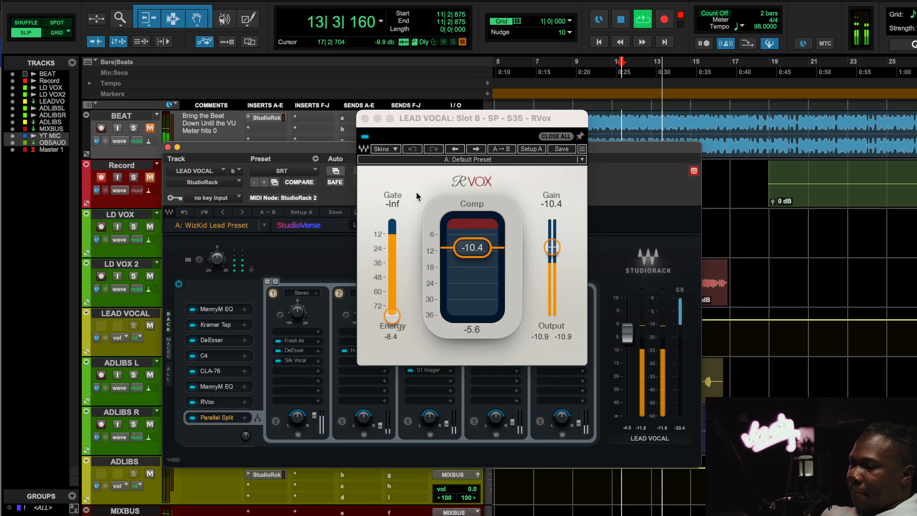
left_click(365, 137)
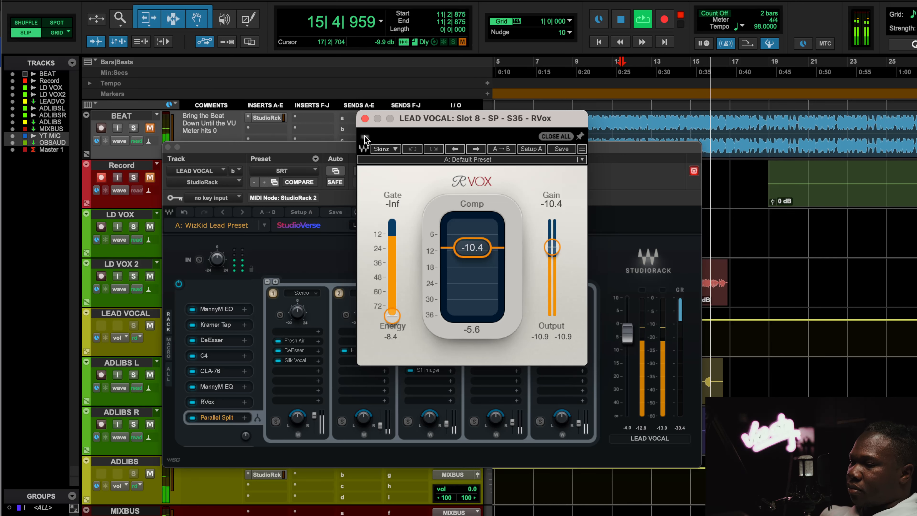
key("space")
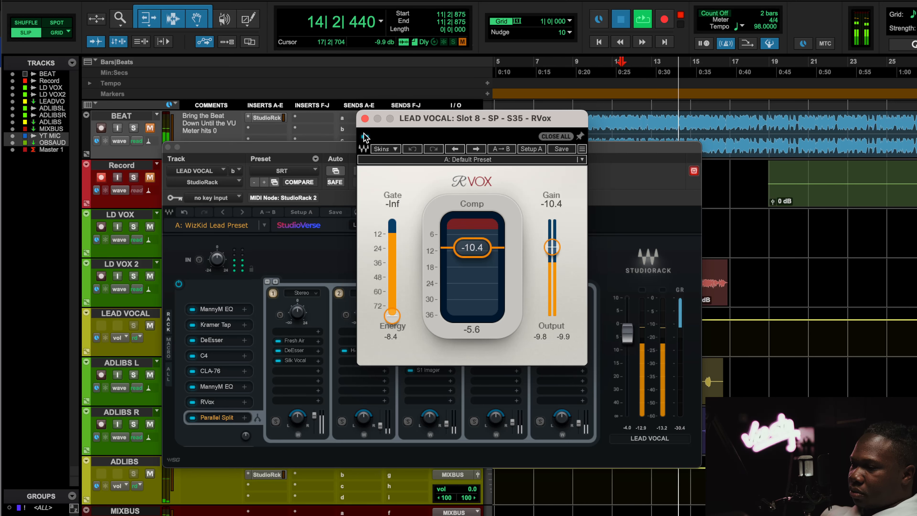
key("space")
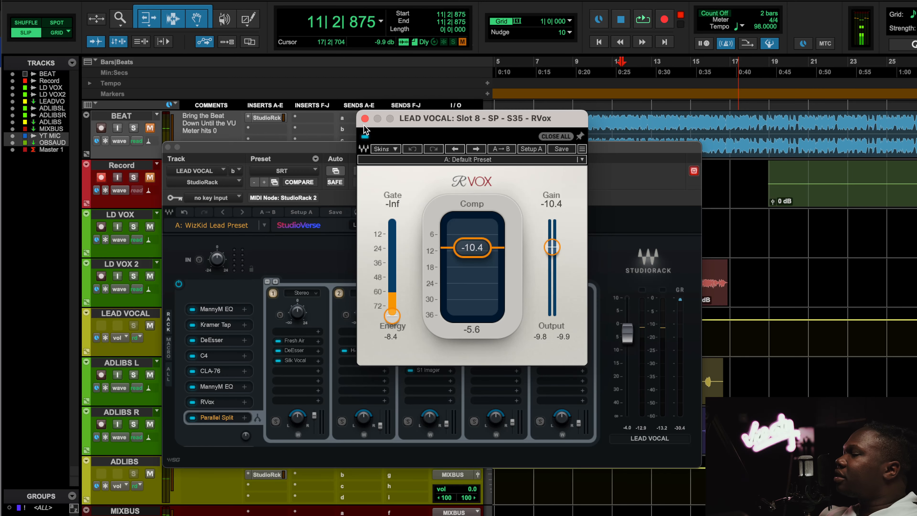
left_click(365, 118)
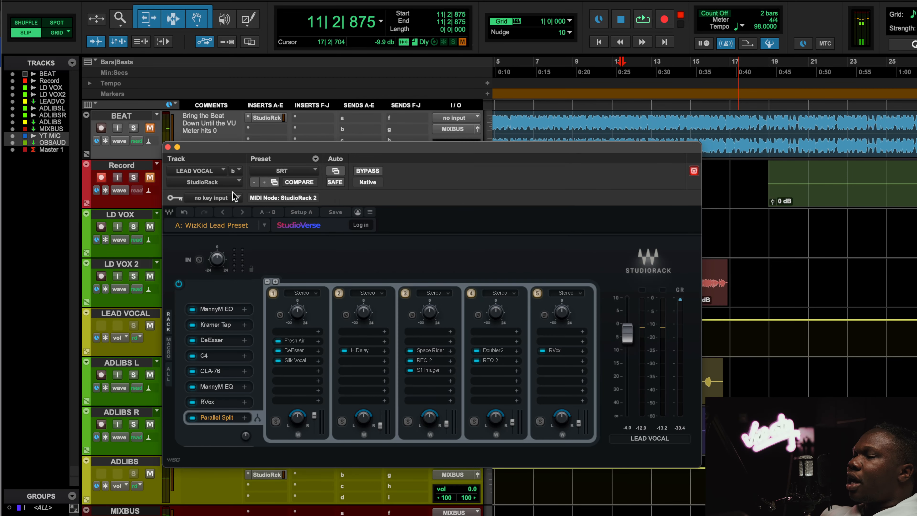
- Replace the lead vocal rack on screen with the ADLIBS track's StudioRack and view its slot 1 Fresh Air
left_click(167, 147)
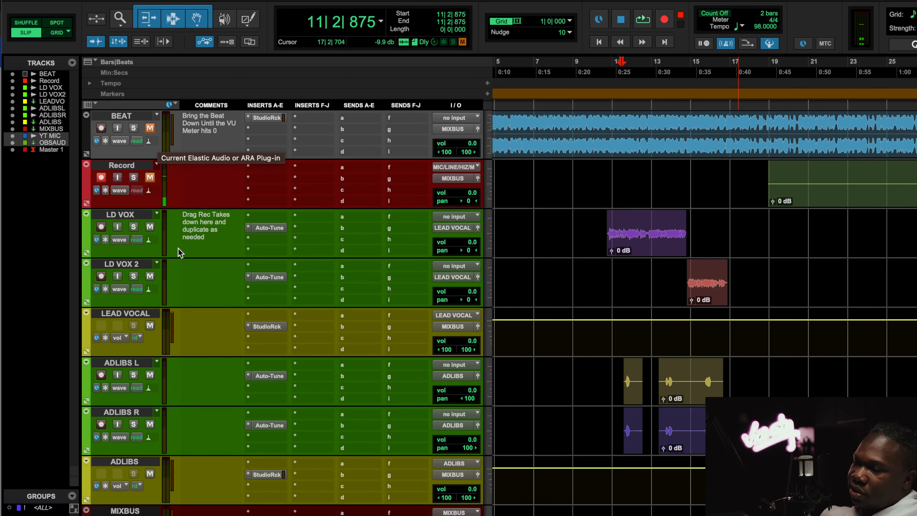
left_click(267, 474)
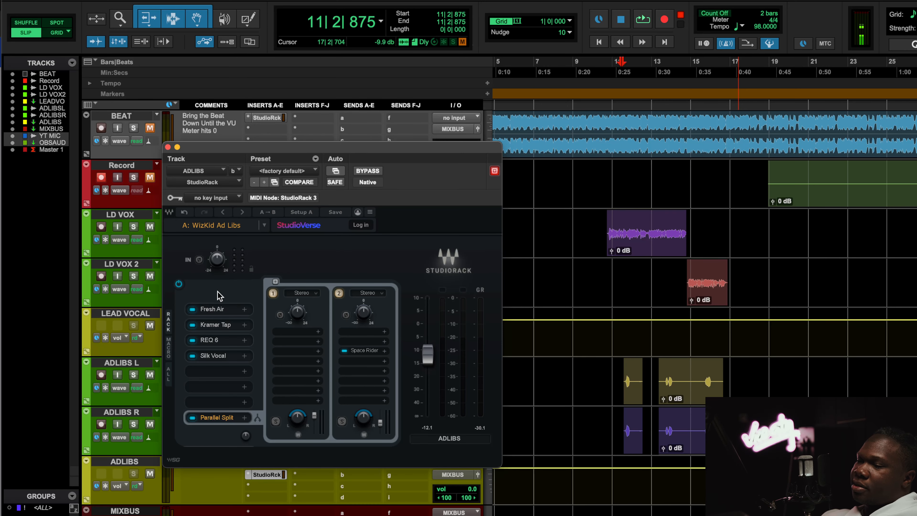
left_click(216, 309)
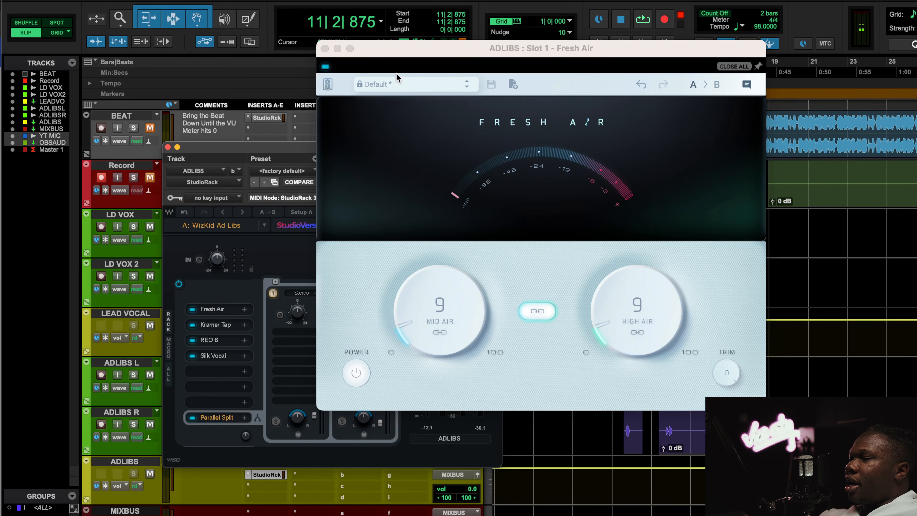
left_click(325, 48)
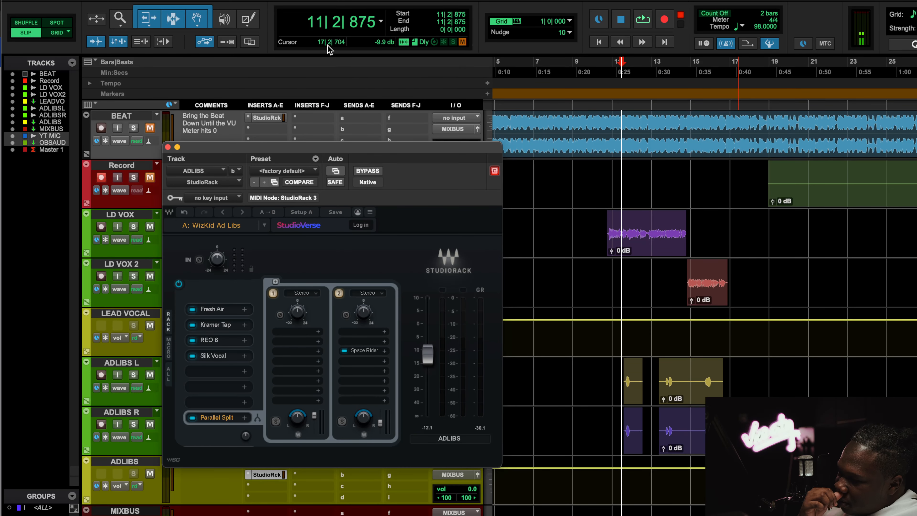
left_click(222, 310)
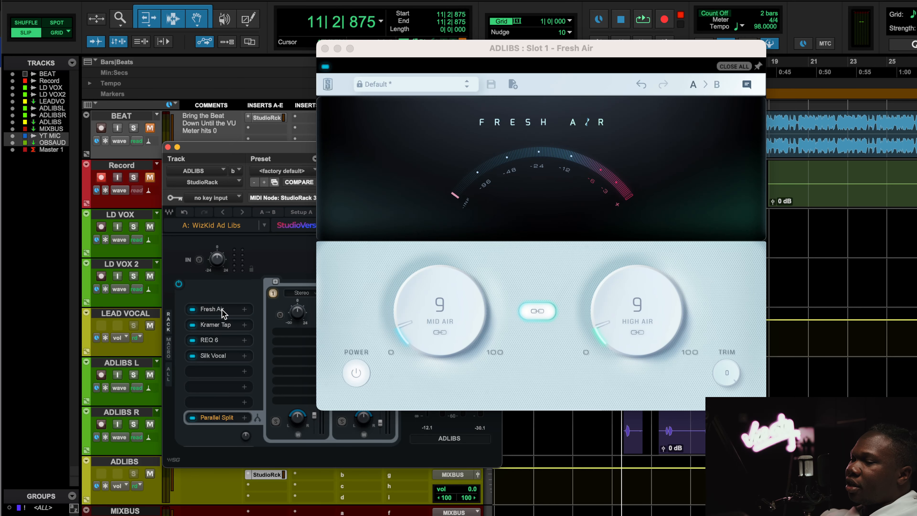
- Check the ADLIBS rack's slot 2 Kramer Tape and inspect band 3 of the slot 3 REQ 6
left_click(223, 324)
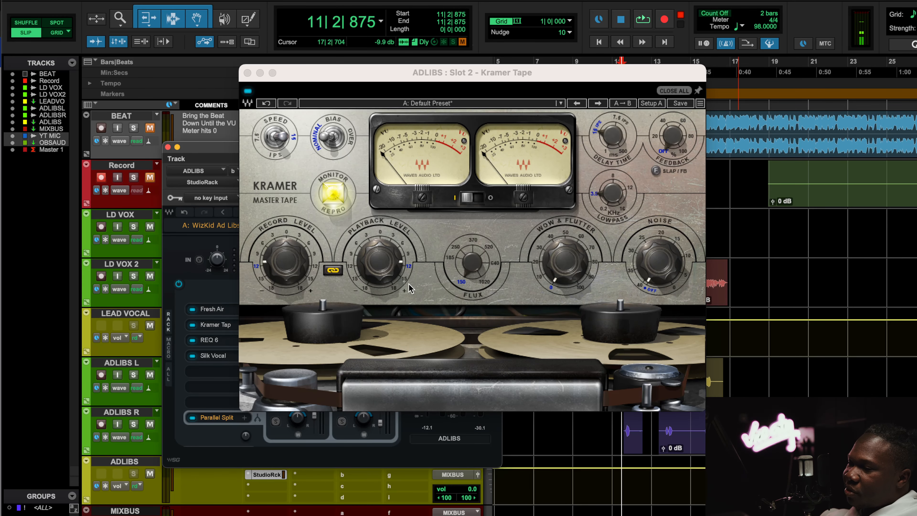
left_click(247, 73)
left_click(213, 340)
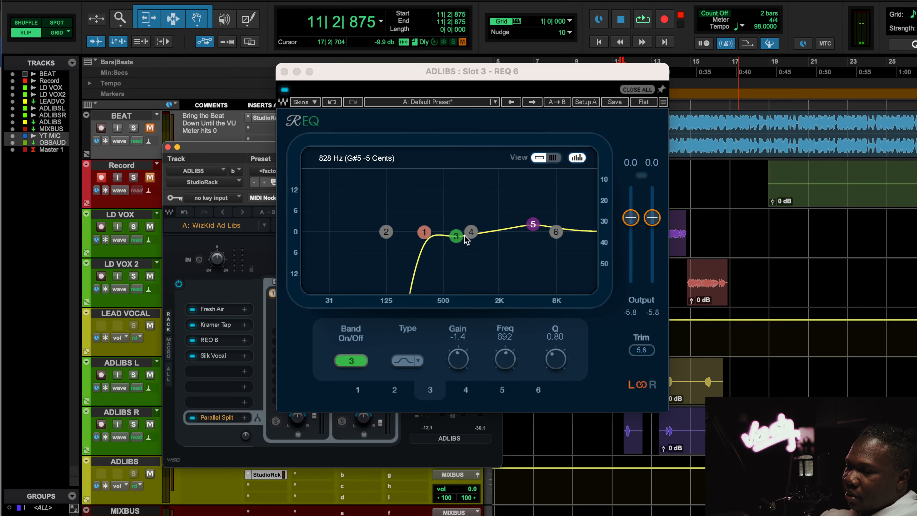
left_click(457, 236)
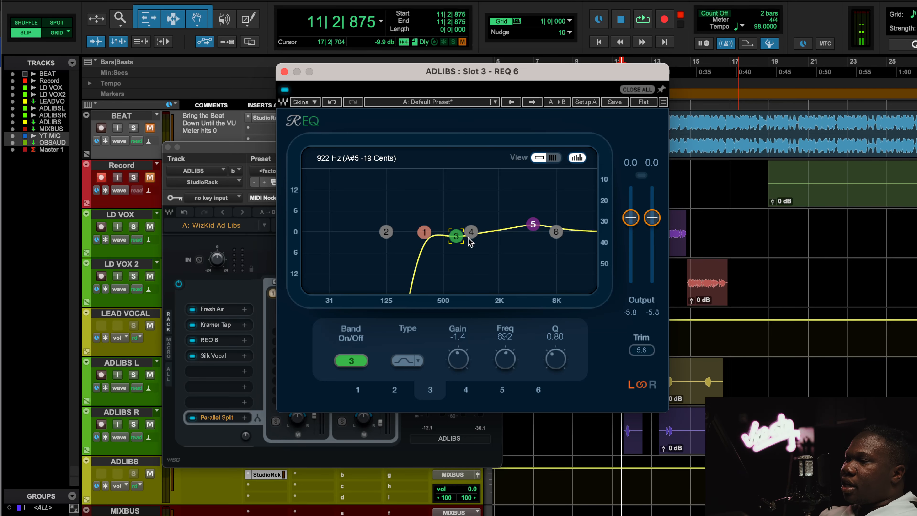
- Inspect band 5 of the ADLIBS rack's REQ 6, and view the slot 4 Silk Vocal before closing it
left_click(533, 224)
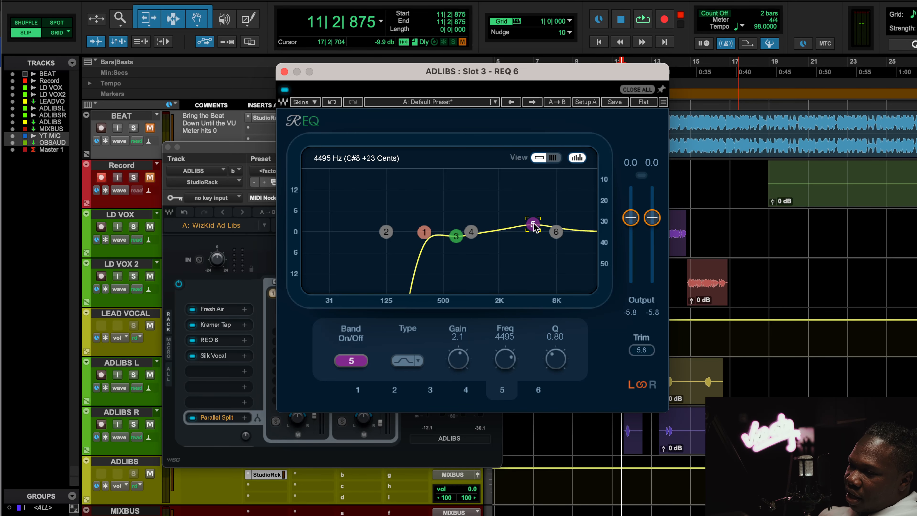
left_click(215, 355)
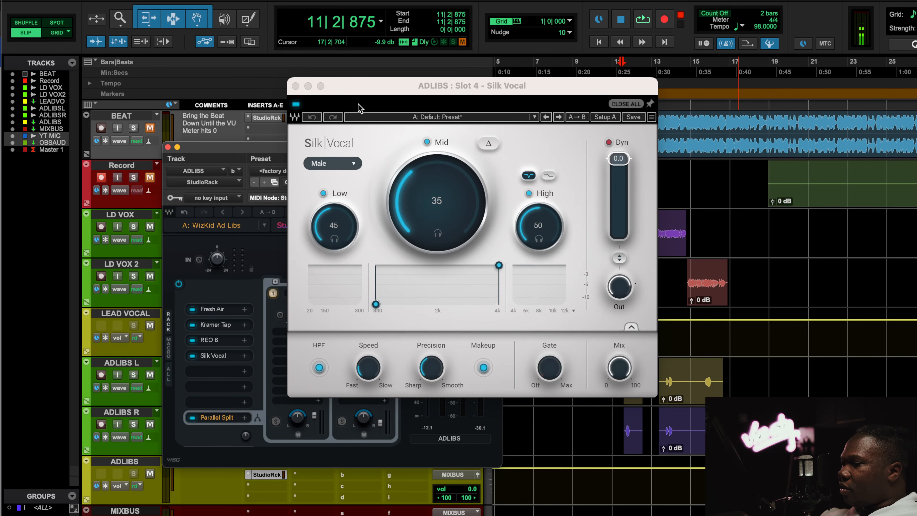
left_click(295, 86)
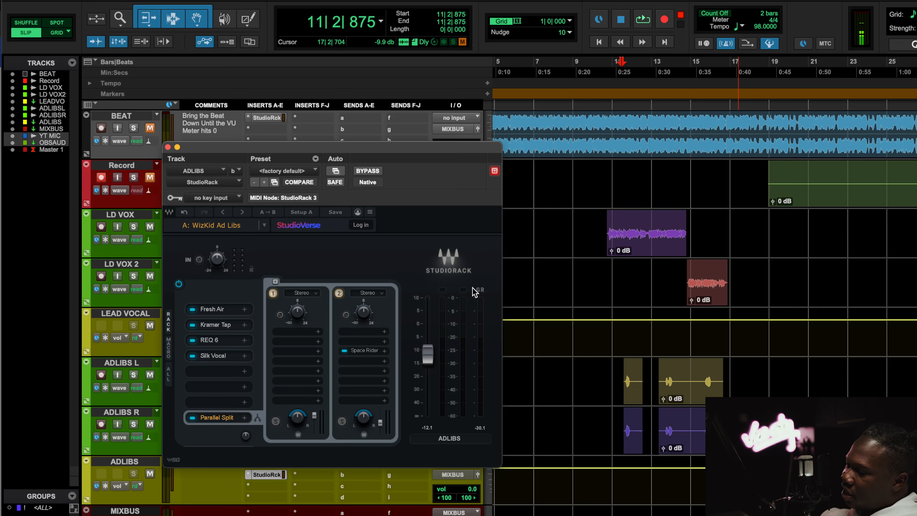
- Play the ad-libs and raise the ADLIBS StudioRack output level to -4.1
key("space")
left_click_drag(428, 355, 427, 335)
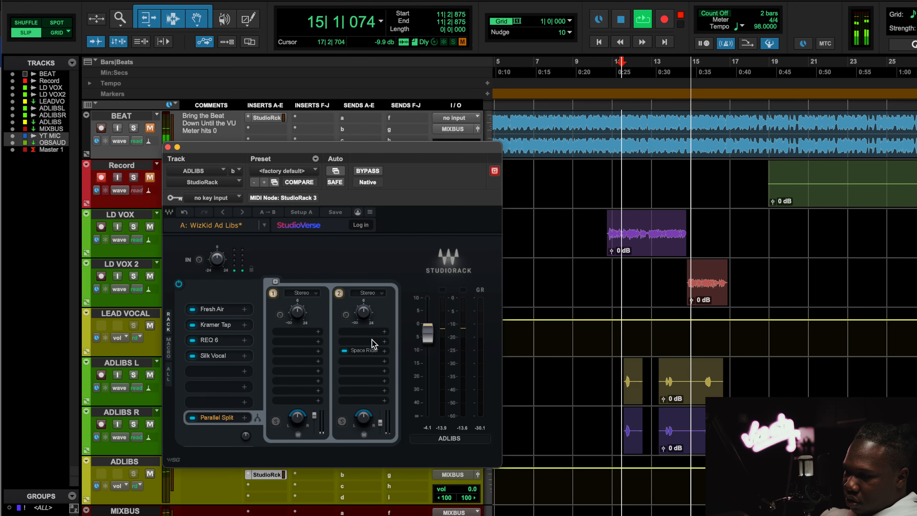
- View the Space Rider in the ADLIBS rack's second parallel chain during playback, and close the plug-in
left_click(365, 350)
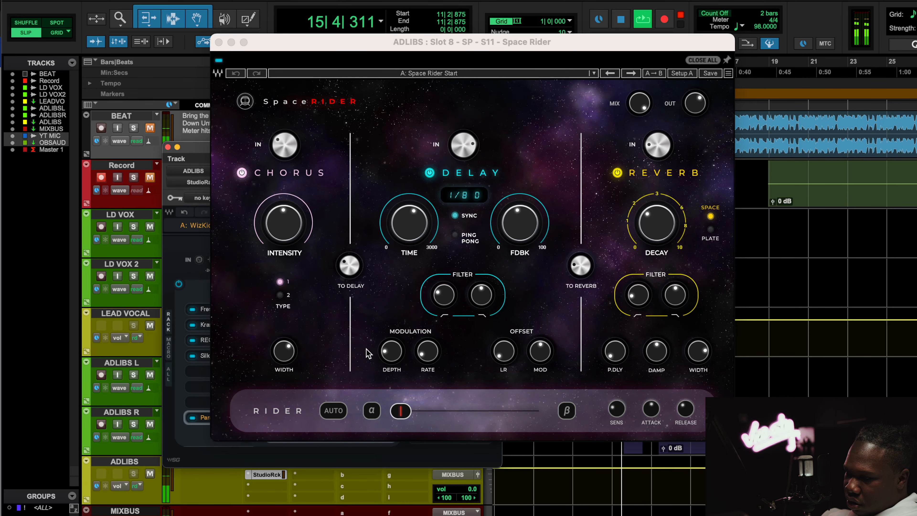
key("space")
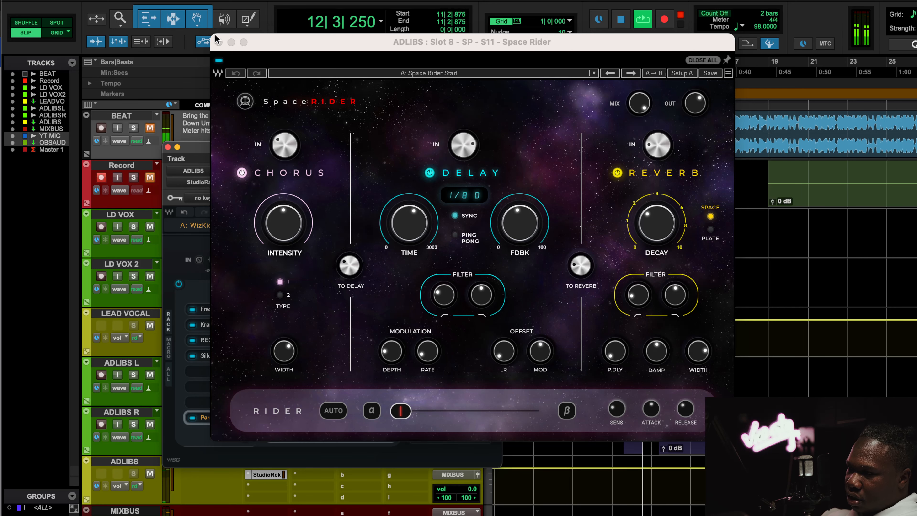
left_click(219, 43)
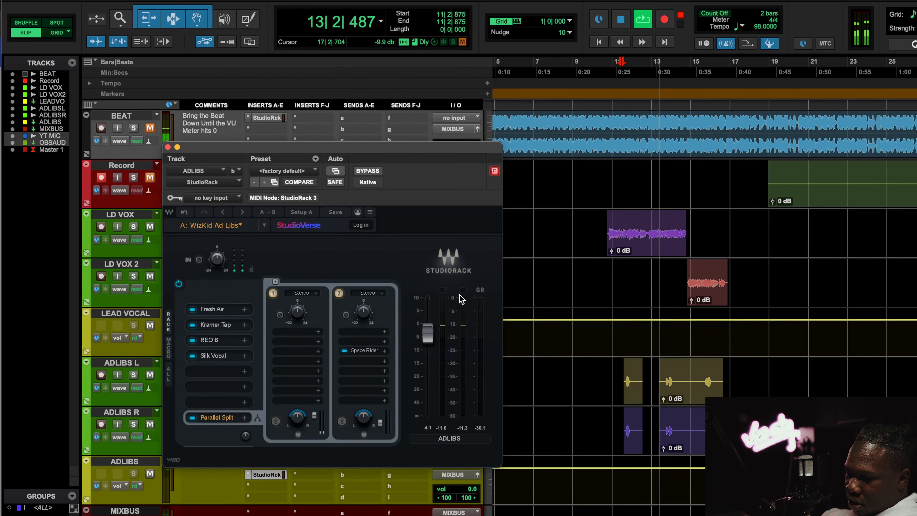